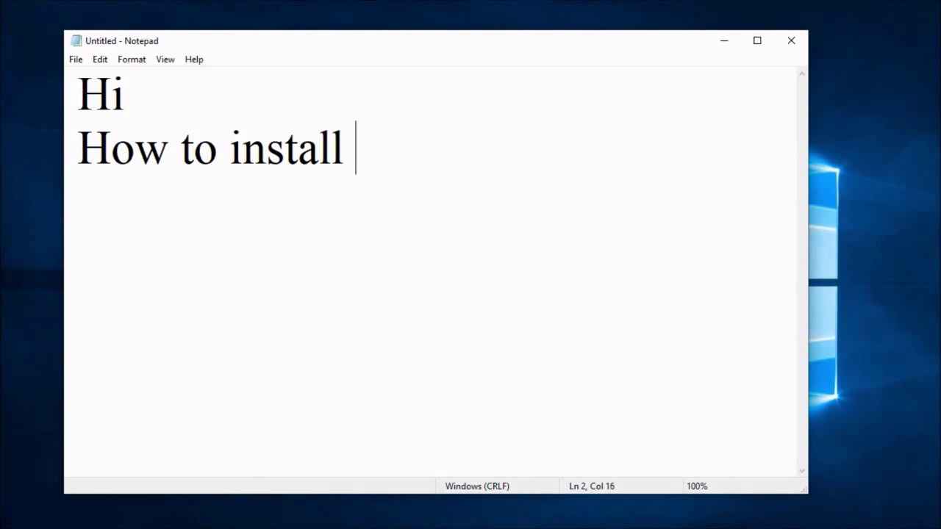
# Complete the second line of the note so it reads "How to install windows in USB or external hard disk?" and begin a new line.
pyautogui.write('windo')
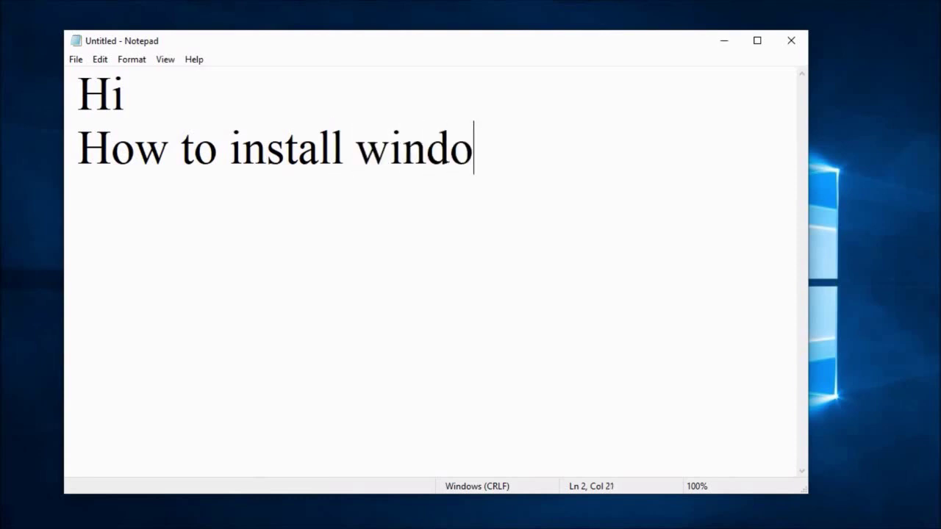
pyautogui.write('ws in us')
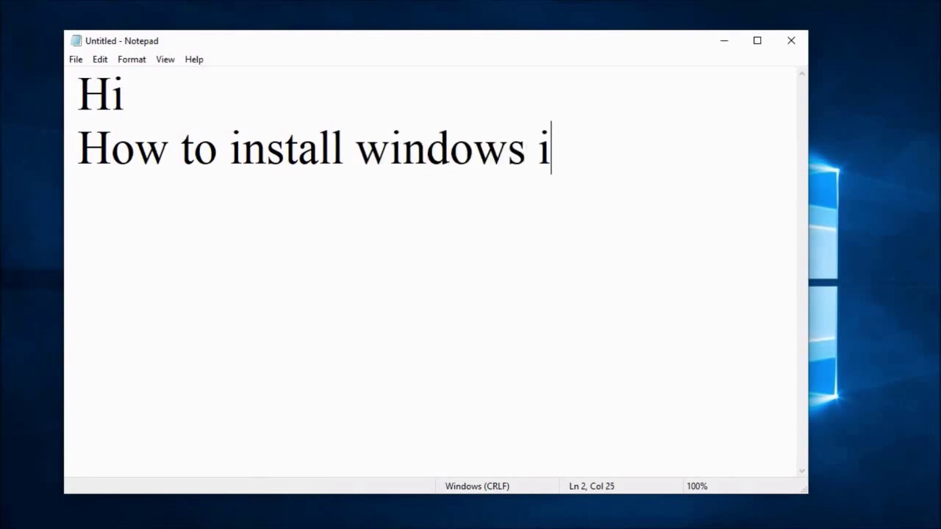
pyautogui.press('BackSpace')
pyautogui.press('BackSpace')
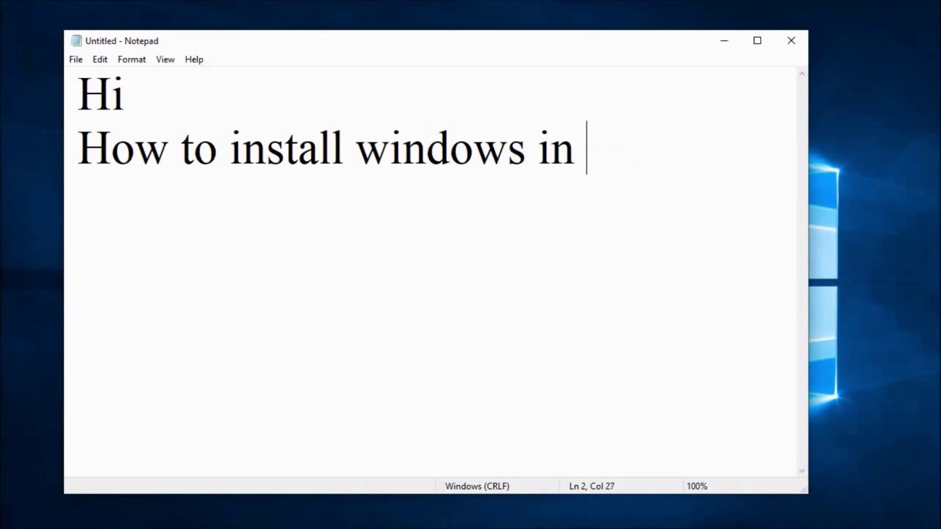
pyautogui.write('USb')
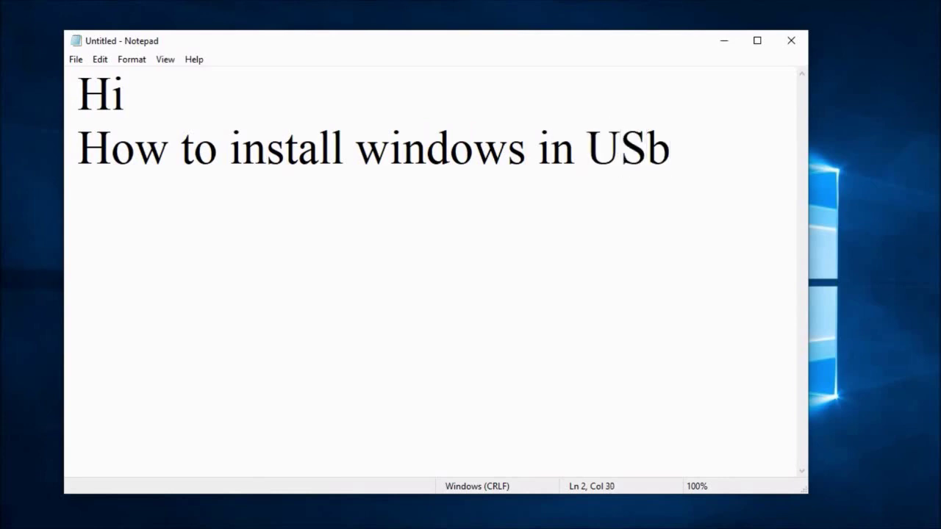
pyautogui.press('BackSpace')
pyautogui.write('B a')
pyautogui.press('BackSpace')
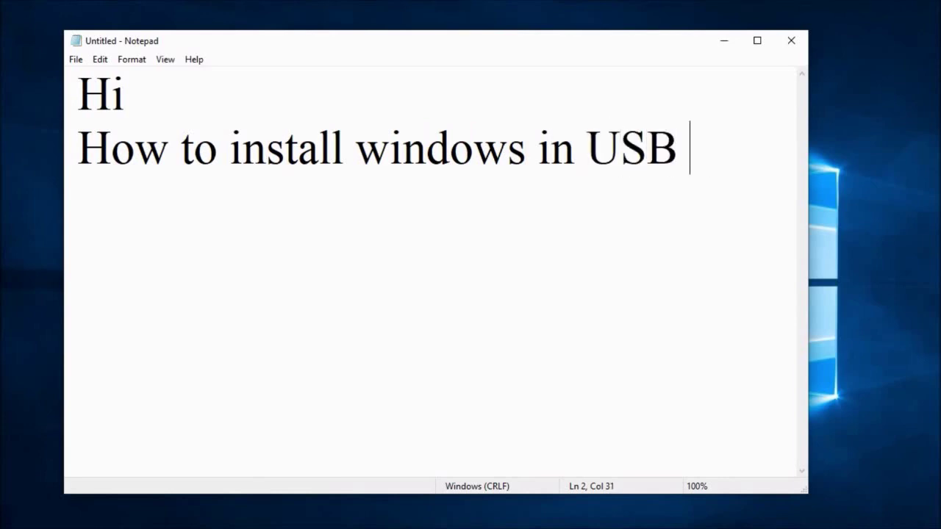
pyautogui.write('or ')
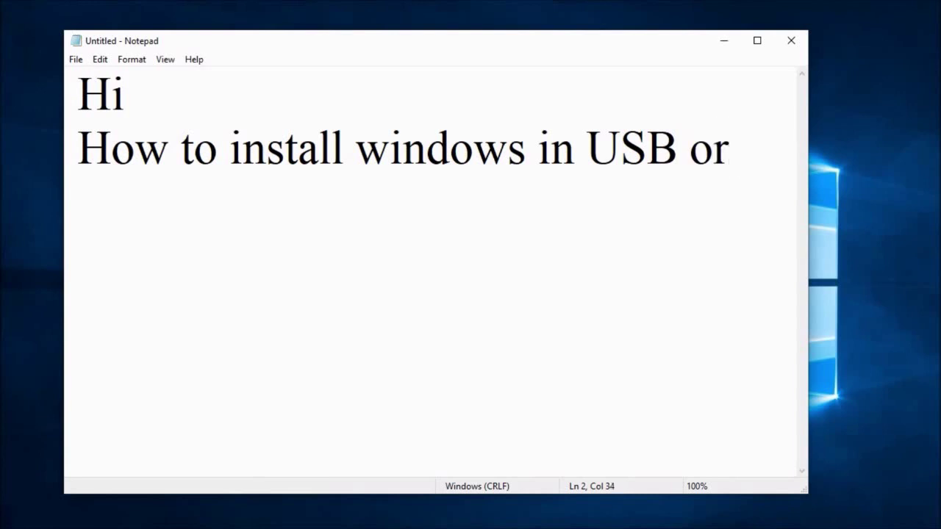
pyautogui.write('ext')
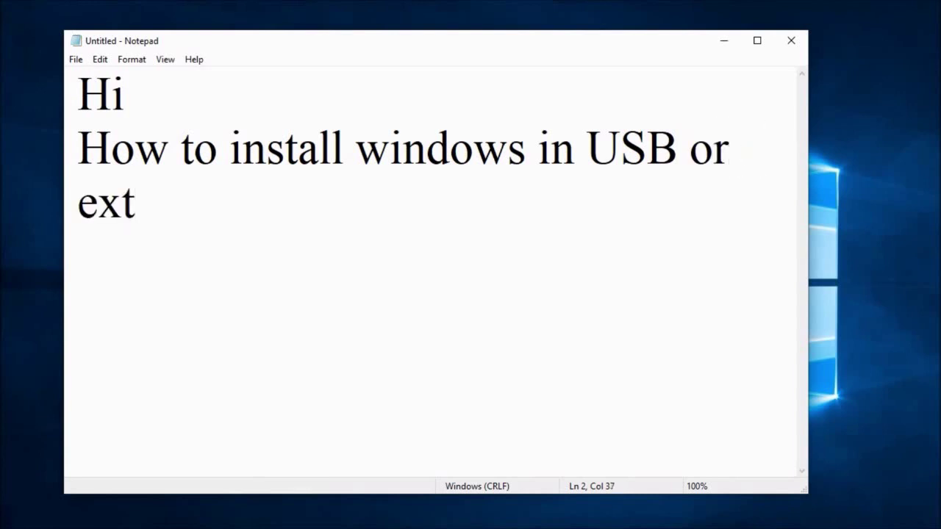
pyautogui.write('erna')
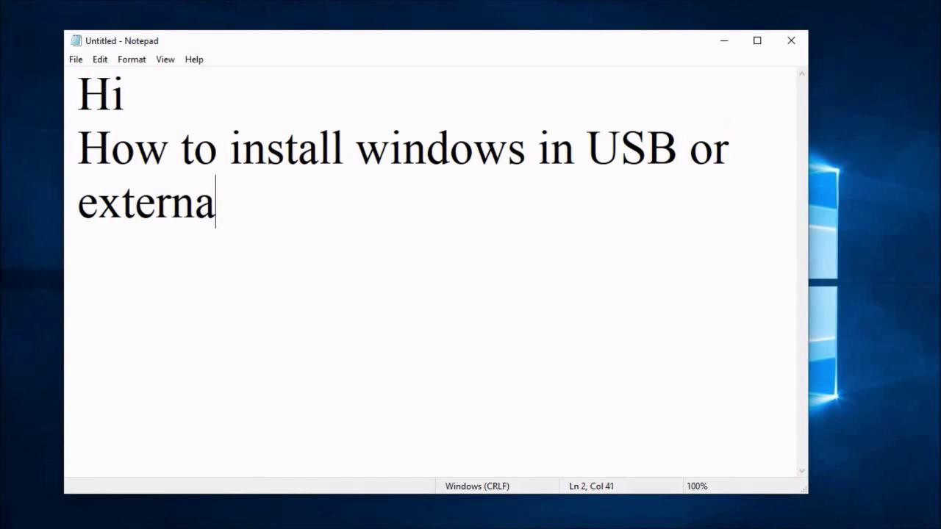
pyautogui.write('l hard ')
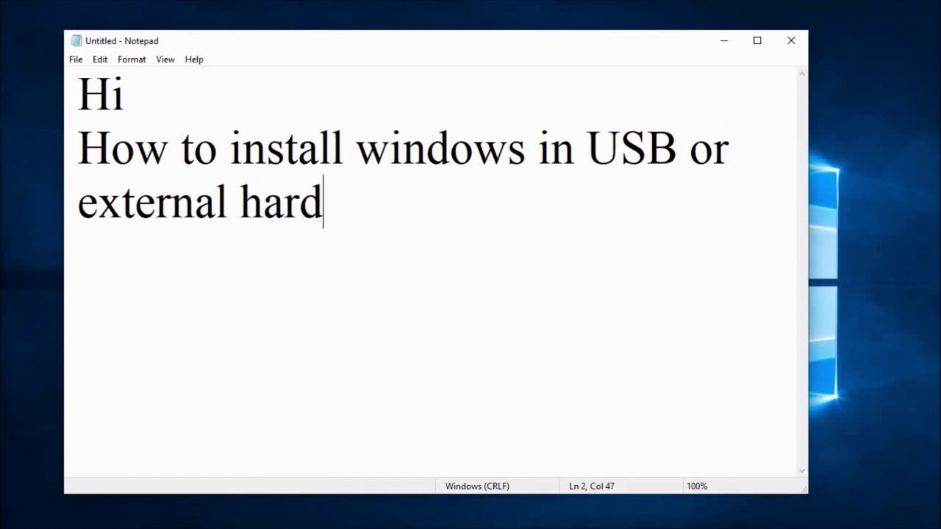
pyautogui.write('disk')
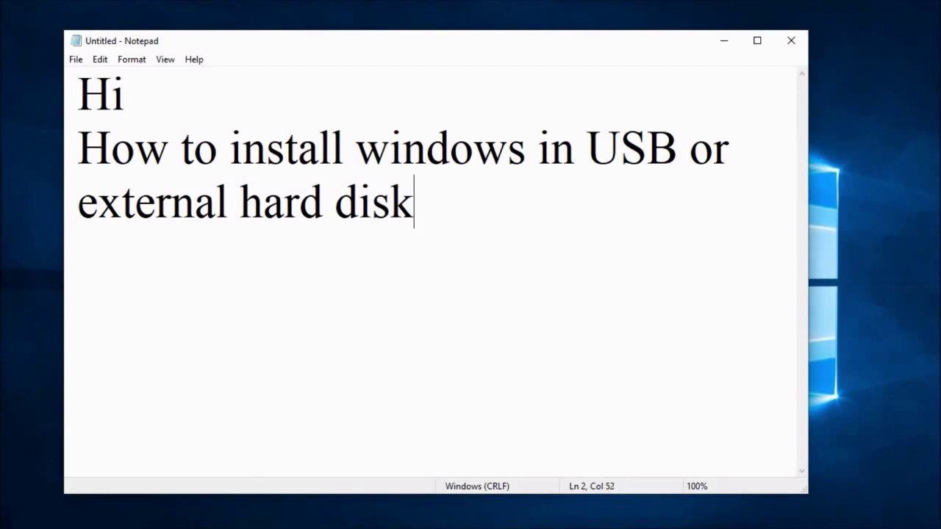
pyautogui.write('?')
pyautogui.press('Return')
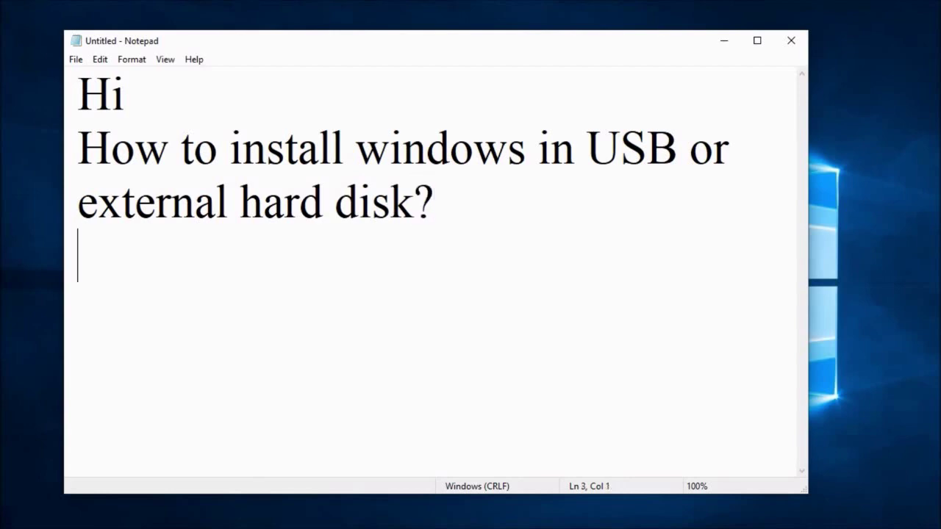
# Add the lines "Follow Me" and "Step by Step" below the question in the note.
pyautogui.write('Follow ')
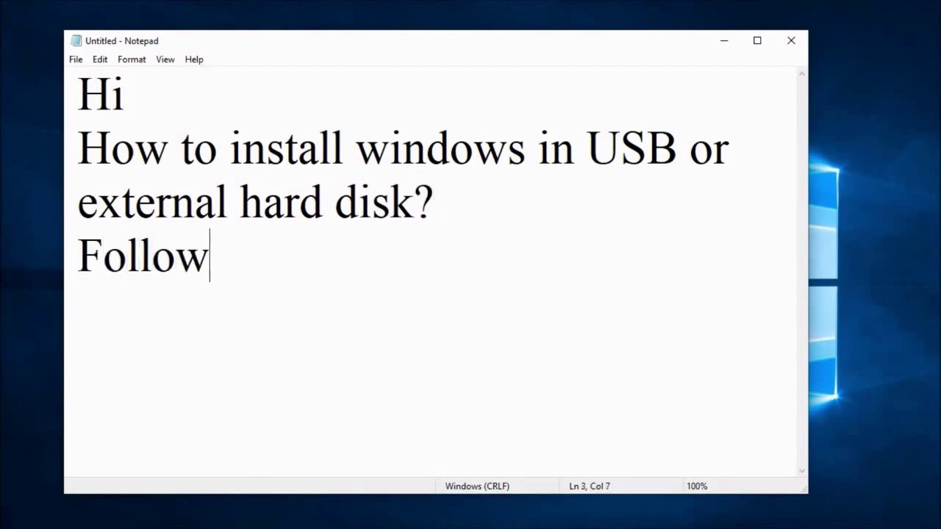
pyautogui.write('Me')
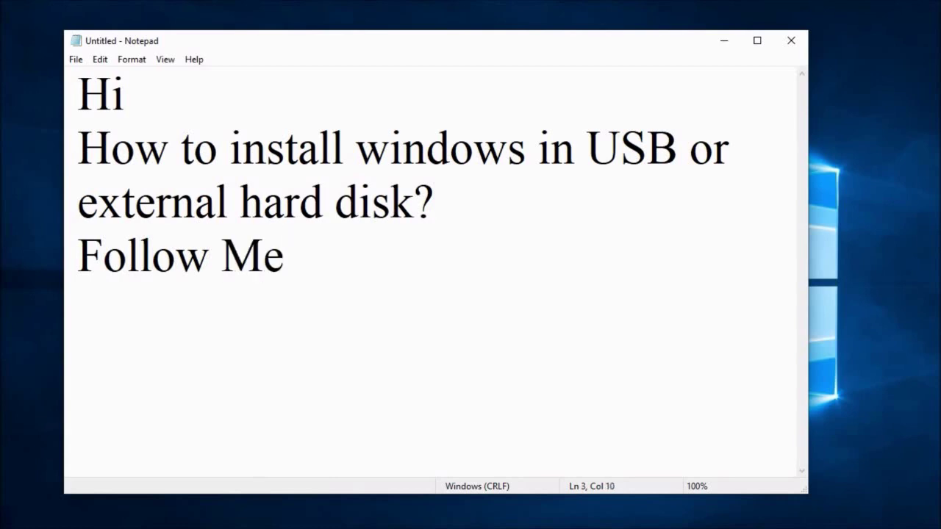
pyautogui.press('Return')
pyautogui.write('Step ')
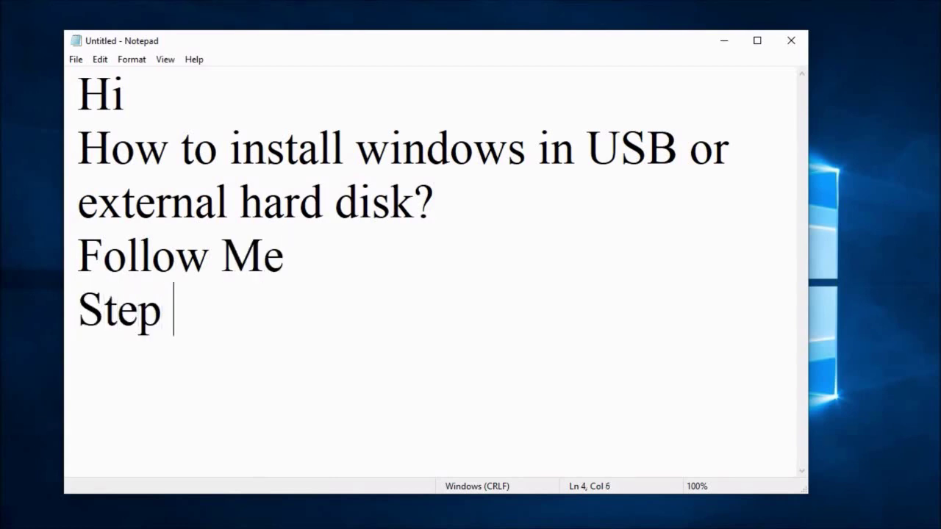
pyautogui.write('by S')
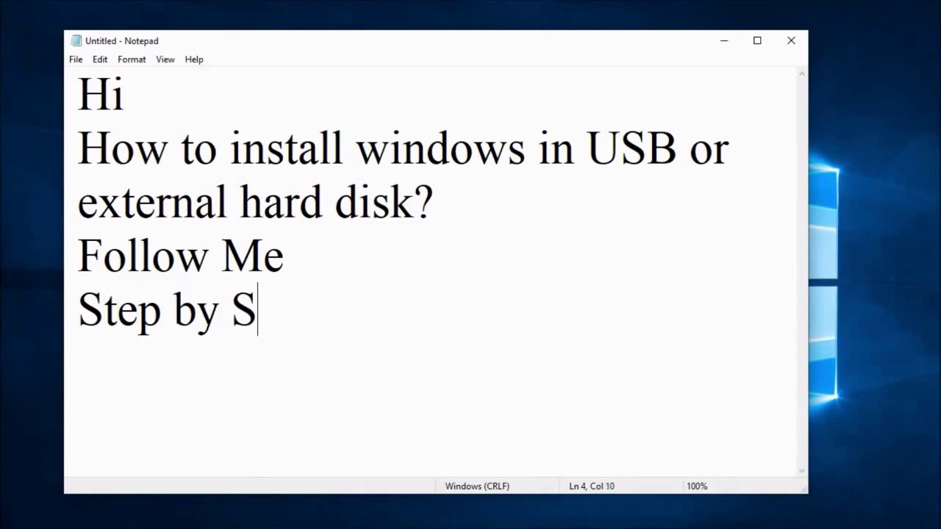
pyautogui.write('tep')
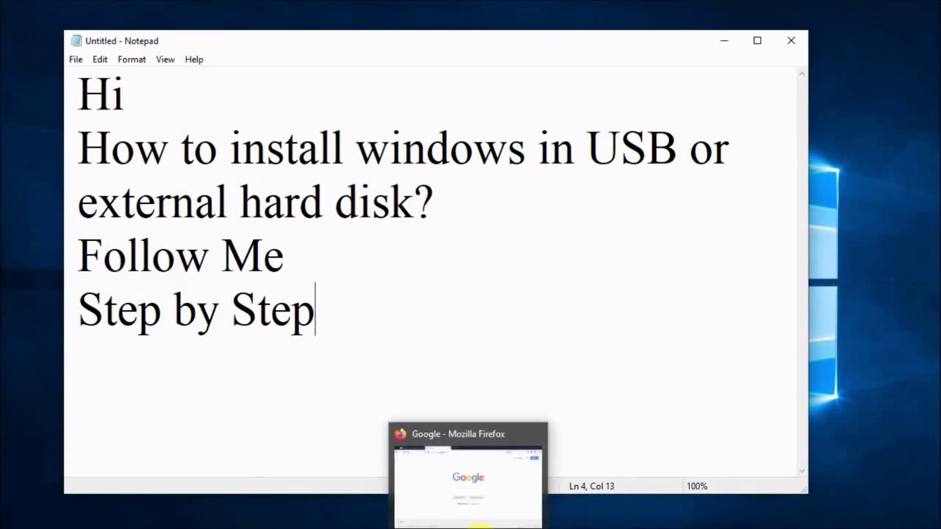
# Switch to Firefox and search Google for "wintousbfree".
pyautogui.click(478, 524)
pyautogui.click(370, 285)
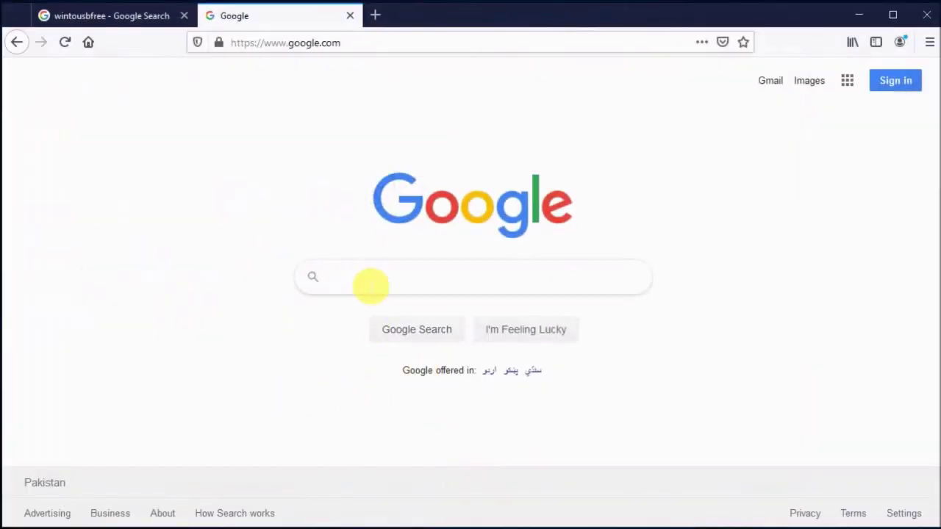
pyautogui.write('win')
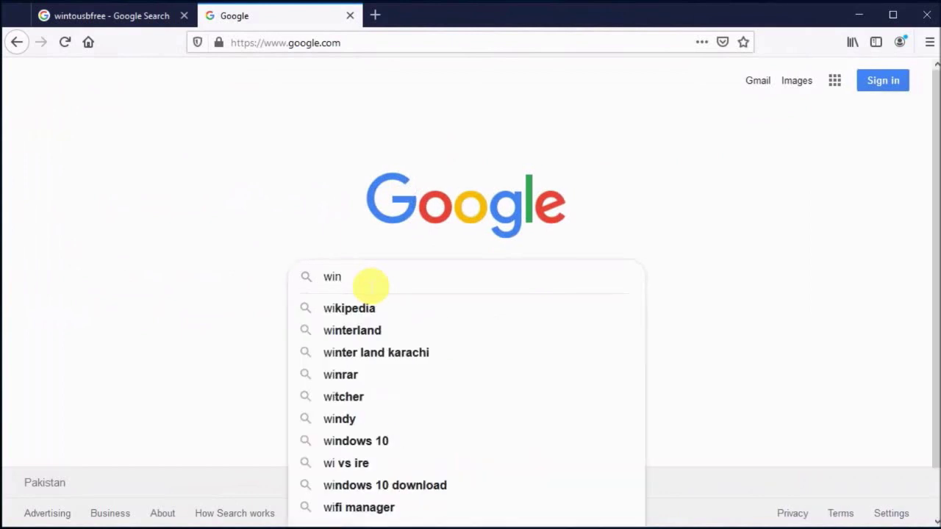
pyautogui.write('tous')
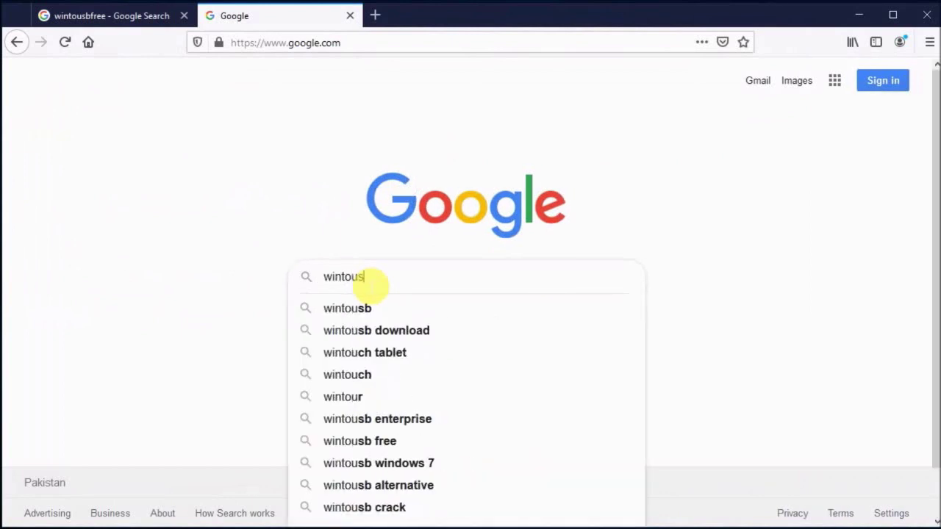
pyautogui.write('bf')
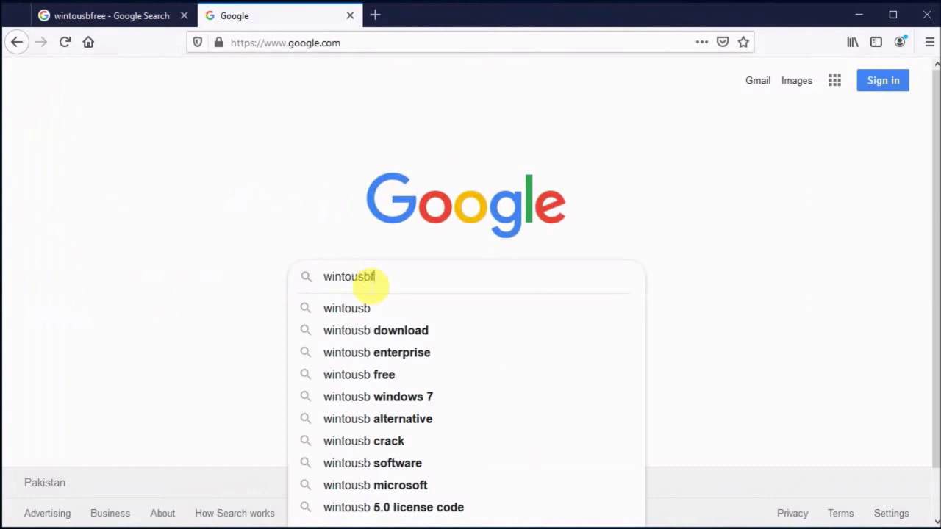
pyautogui.write('ree')
pyautogui.press('Return')
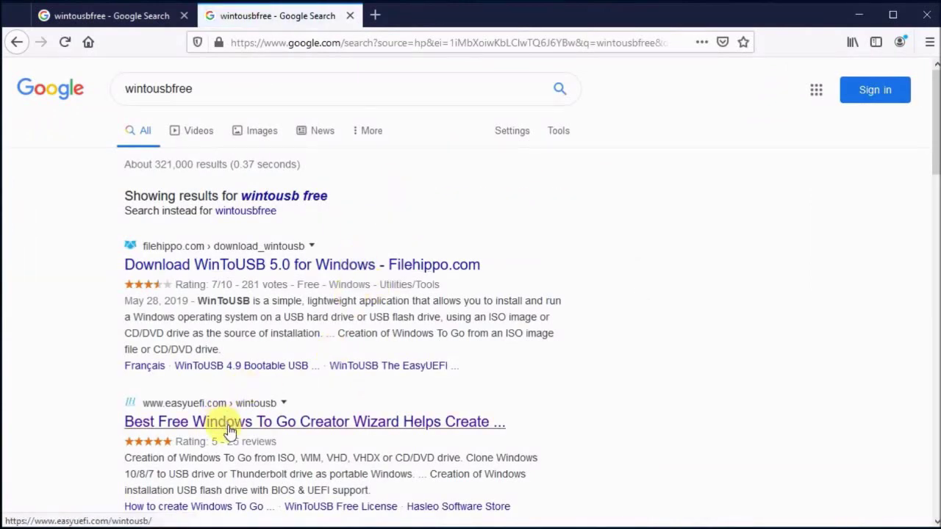
# Open the easyuefi.com WinToUSB page from the search results and download WinToUSB_Free.exe.
pyautogui.click(228, 419)
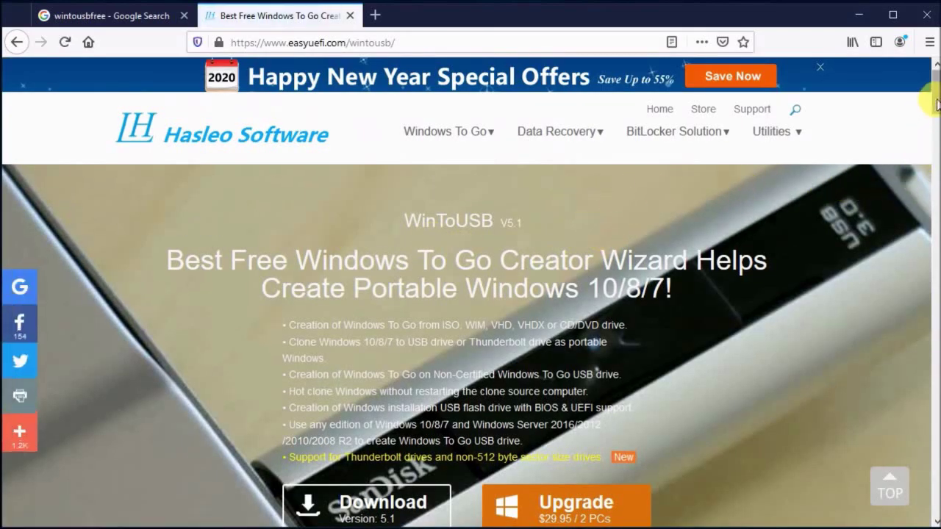
pyautogui.scroll(-2, 932, 103)
pyautogui.scroll(-4, 935, 109)
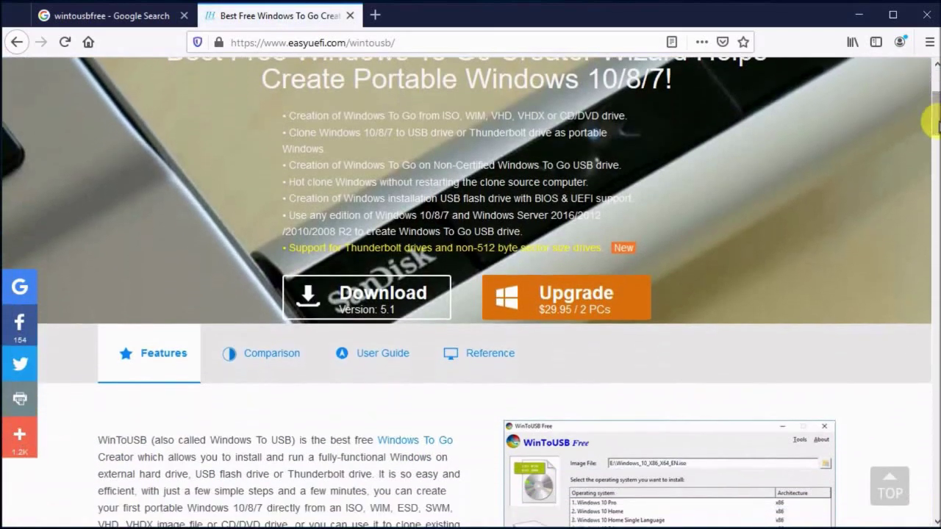
pyautogui.scroll(-10, 933, 128)
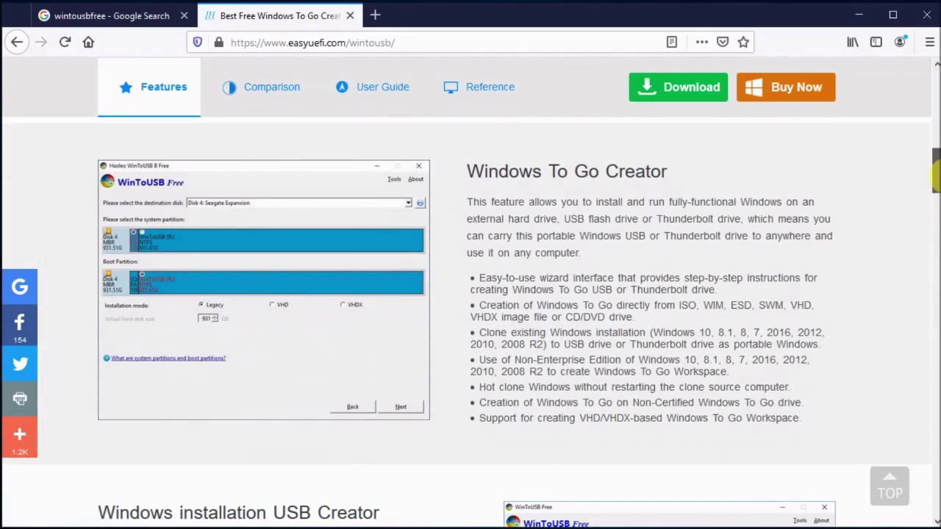
pyautogui.scroll(4, 932, 171)
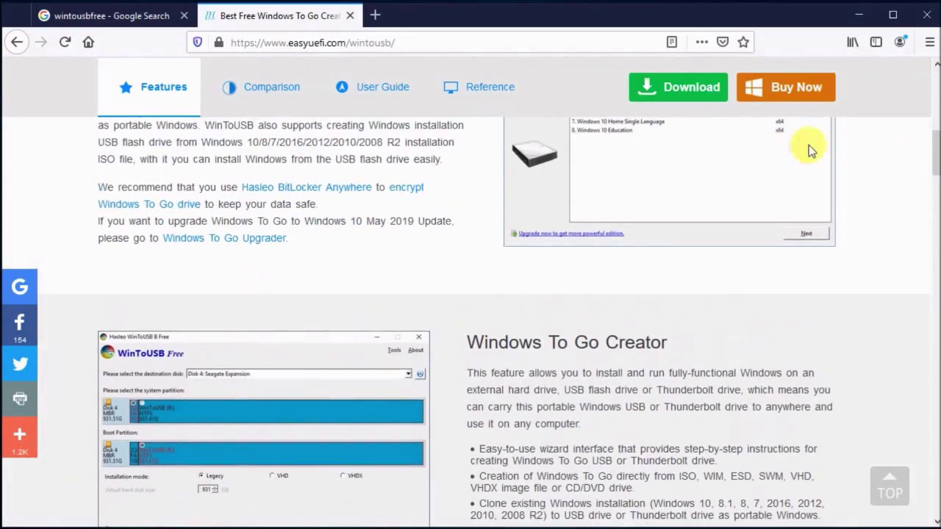
pyautogui.click(691, 90)
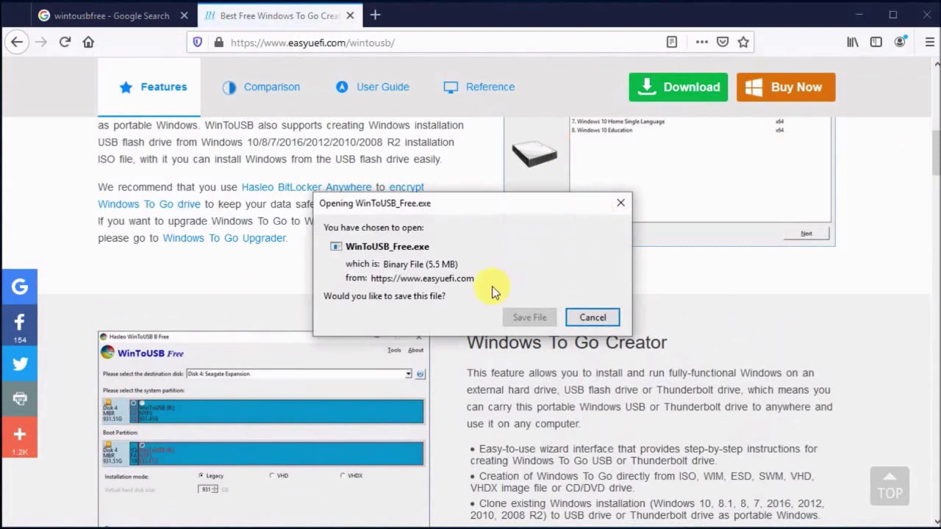
pyautogui.click(522, 317)
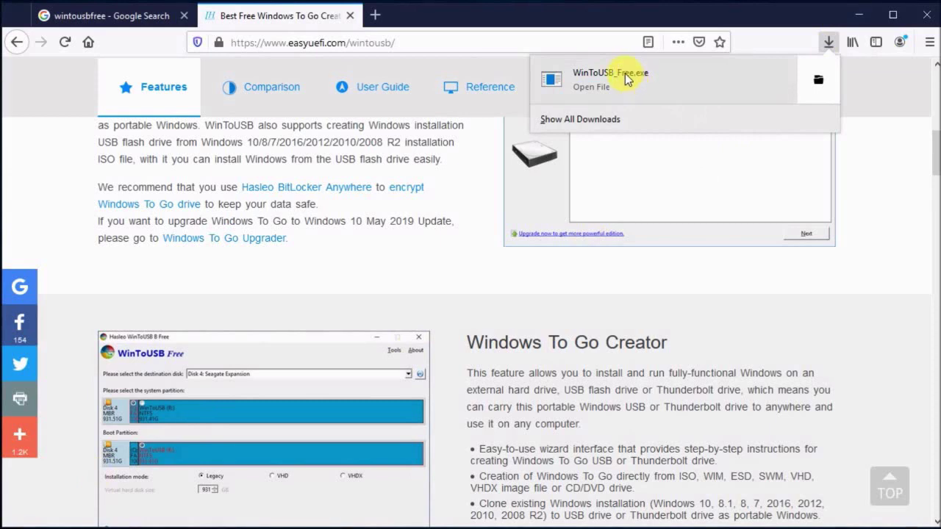
# Run the downloaded WinToUSB_Free.exe with English as the setup language and accept the license agreement.
pyautogui.click(622, 103)
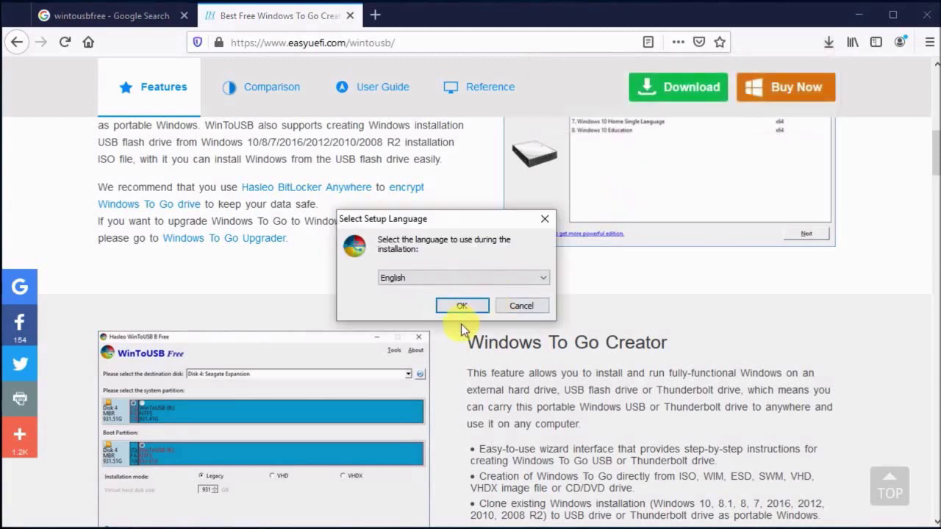
pyautogui.click(457, 305)
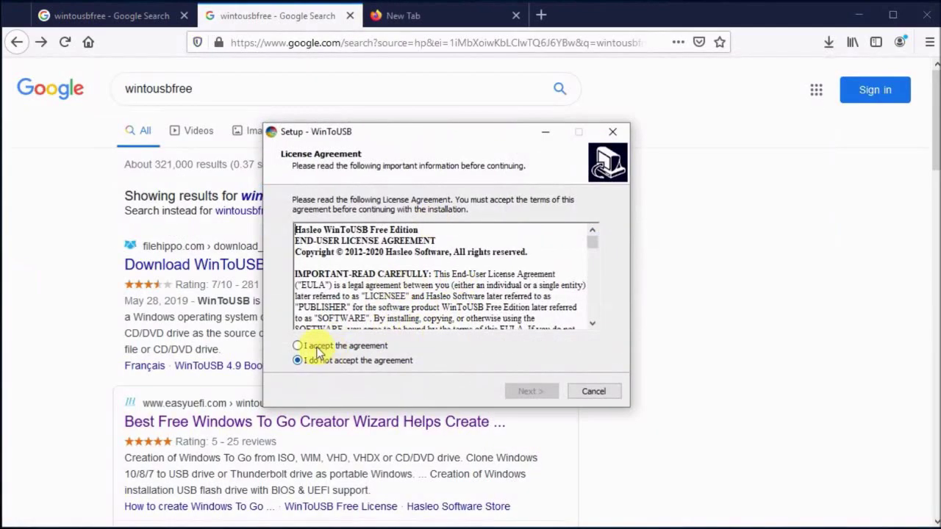
pyautogui.click(316, 347)
pyautogui.click(529, 393)
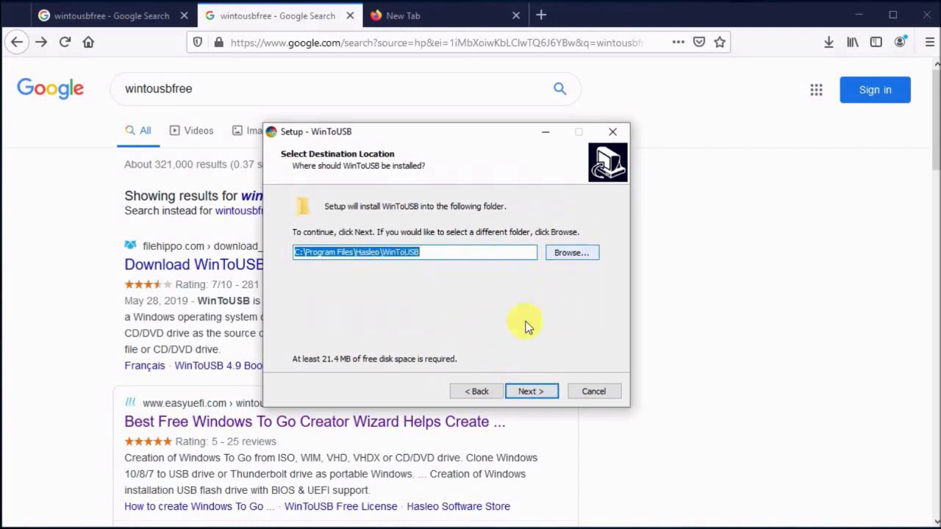
# Install WinToUSB into the existing folder C:\Program Files\Hasleo\WinToUSB, keeping the Hasleo WinToUSB Start Menu folder and desktop shortcut, and finish the setup.
pyautogui.click(539, 393)
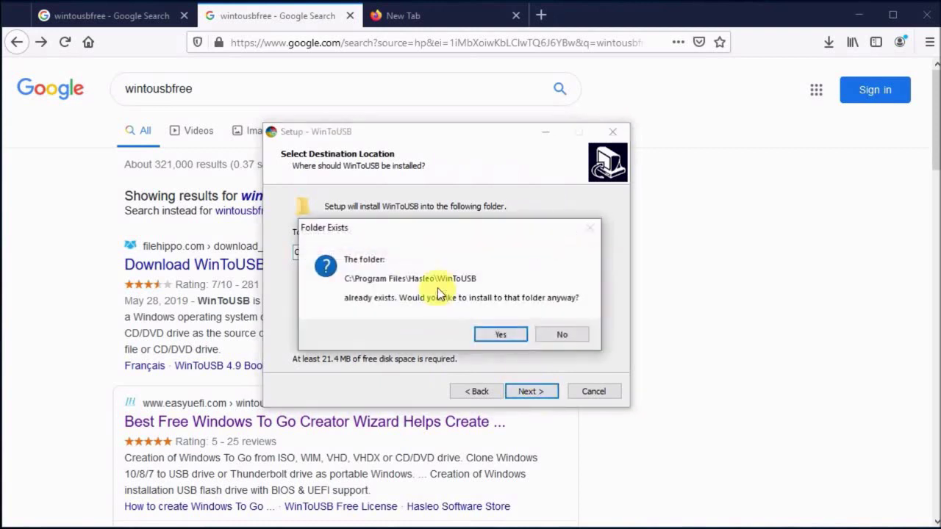
pyautogui.click(491, 335)
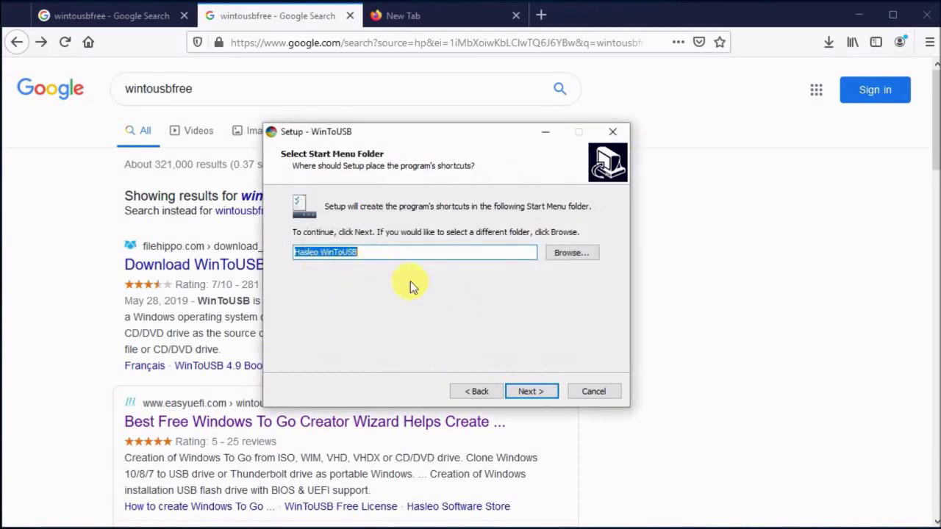
pyautogui.click(528, 393)
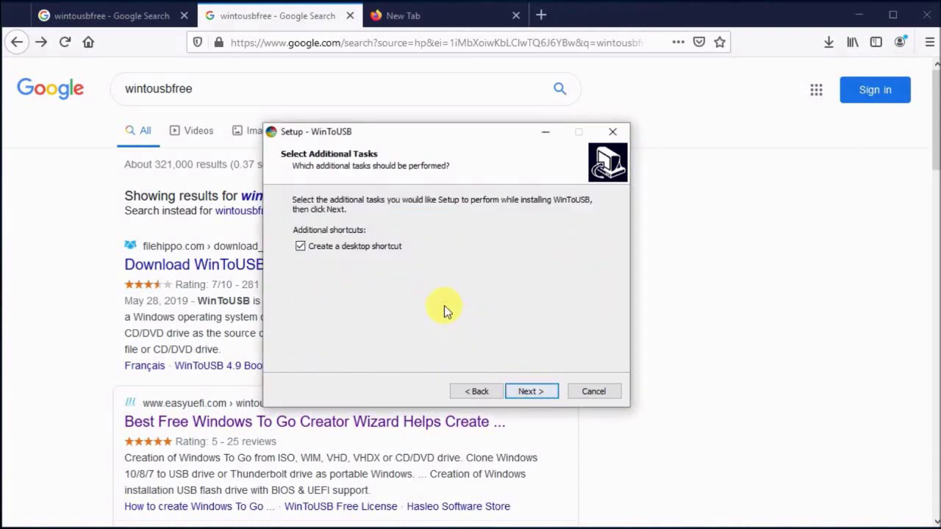
pyautogui.click(541, 391)
pyautogui.click(529, 391)
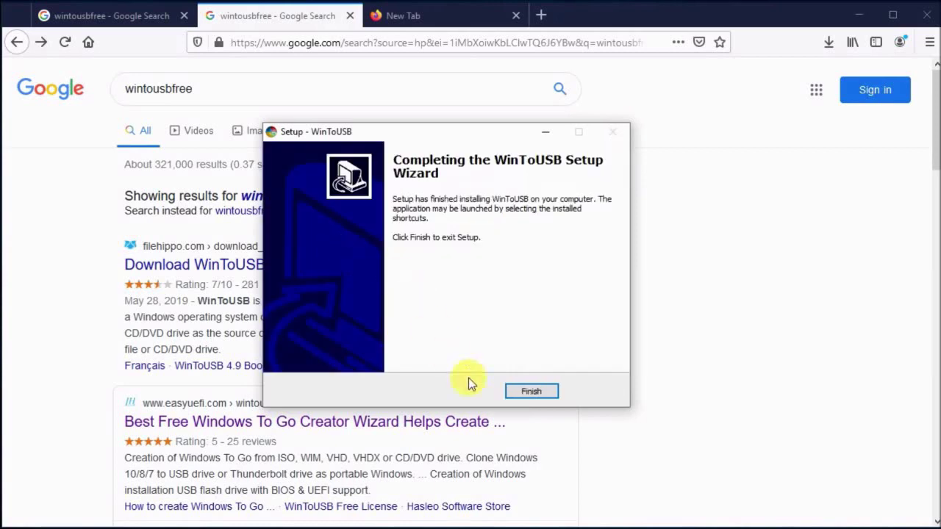
pyautogui.click(526, 391)
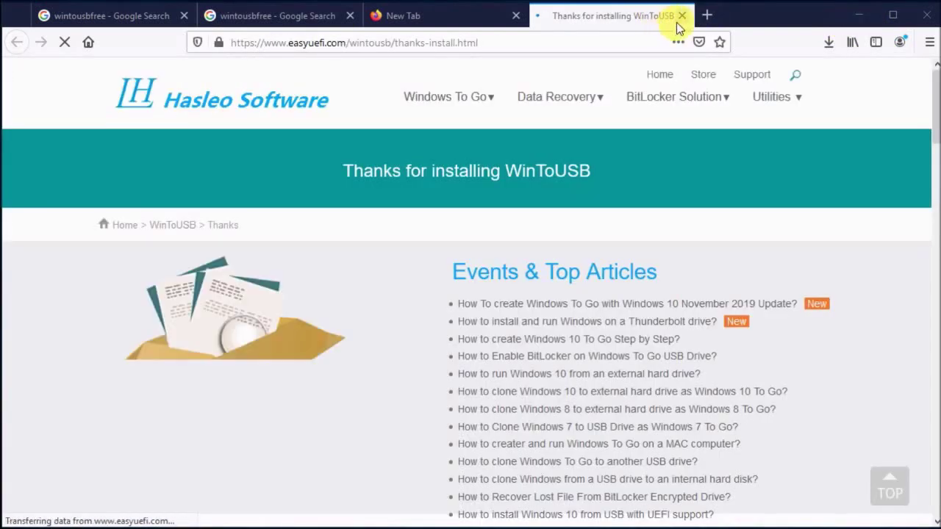
# Close the installation thank-you page, minimize Firefox and Notepad, and launch Hasleo WinToUSB from the desktop.
pyautogui.click(682, 15)
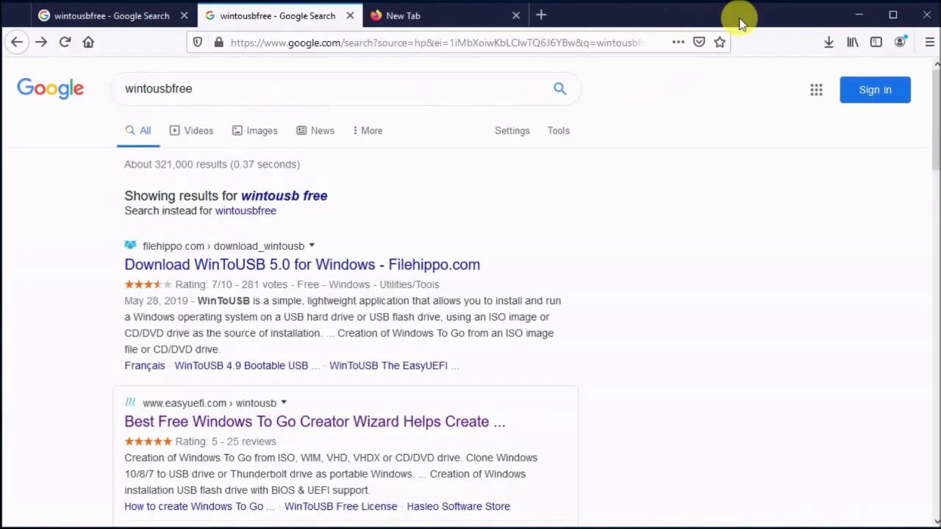
pyautogui.click(858, 14)
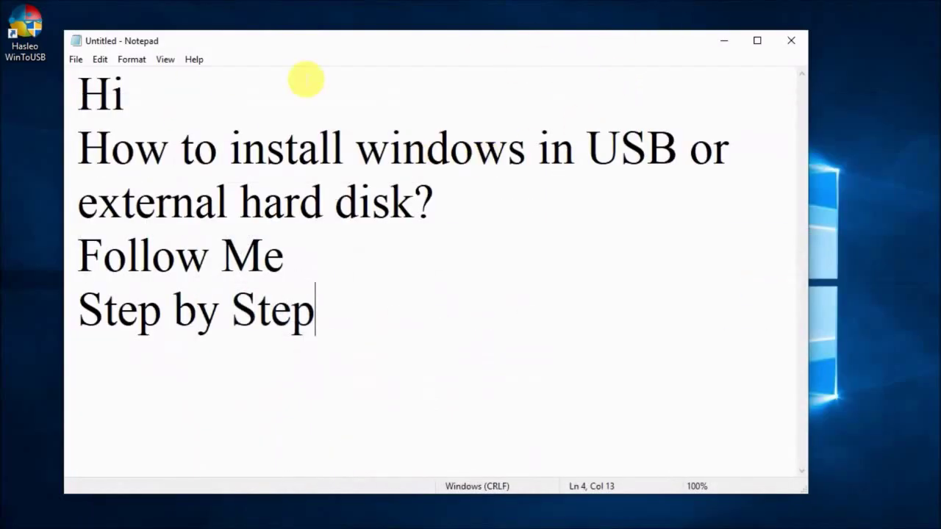
pyautogui.click(724, 40)
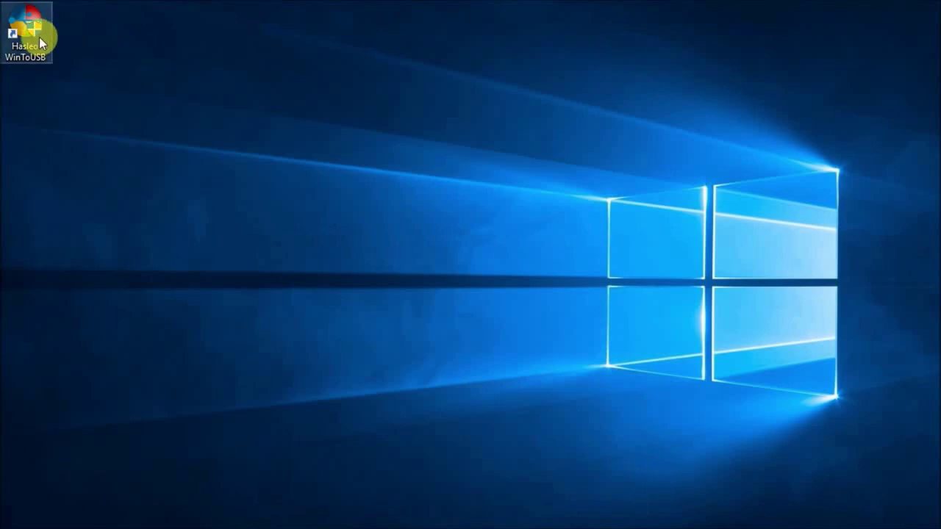
pyautogui.doubleClick(39, 37)
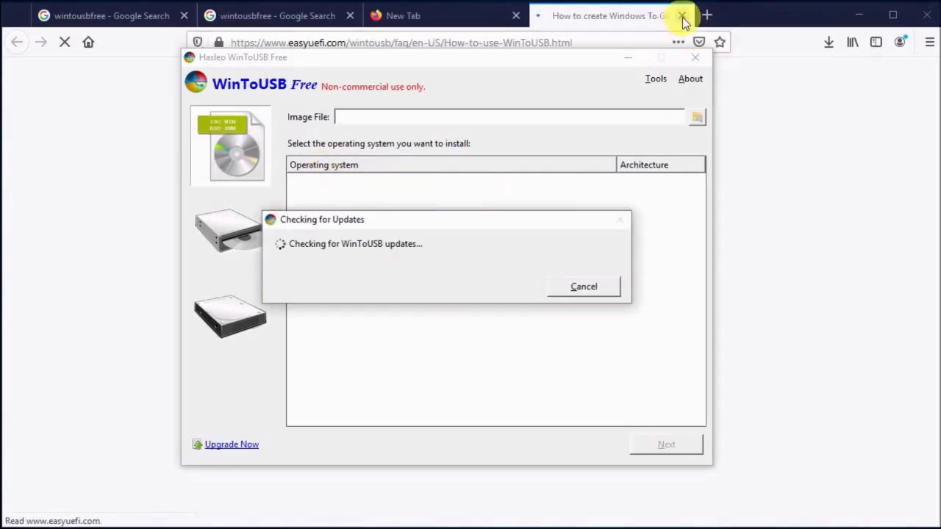
# Close the WinToUSB user guide page, minimize Firefox, and dismiss the update check message.
pyautogui.click(651, 13)
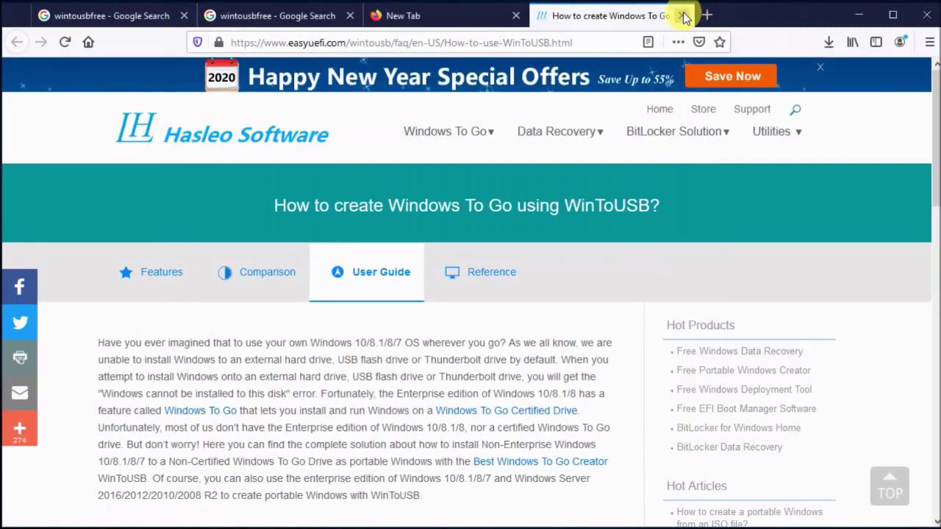
pyautogui.click(681, 15)
pyautogui.click(862, 16)
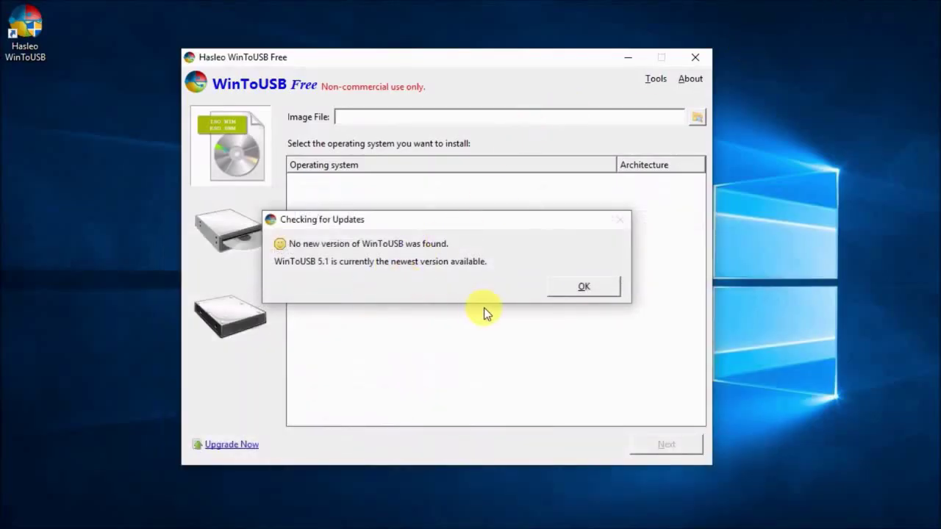
pyautogui.click(582, 288)
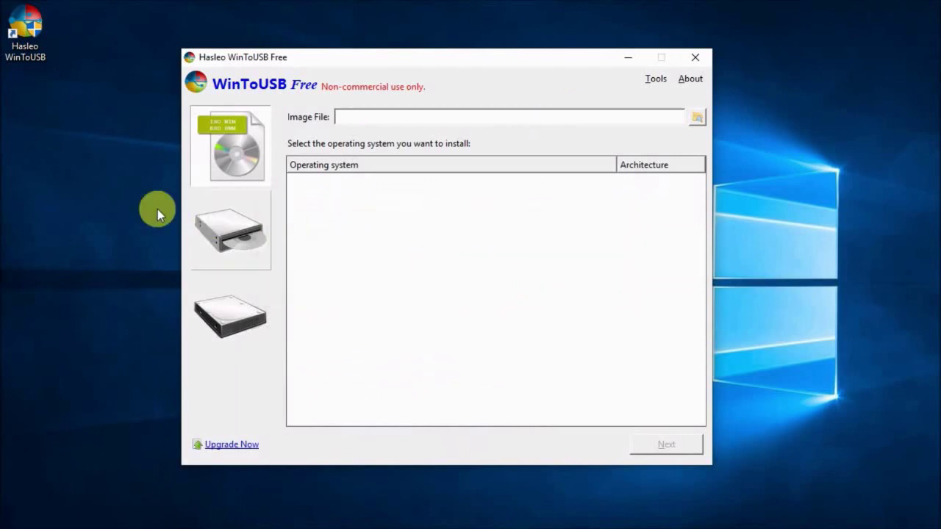
# Load the image en_windows_7_professional_with_sp1_x86_dvd_u_677056.iso and choose Windows 7 Professional as the operating system to install.
pyautogui.click(702, 121)
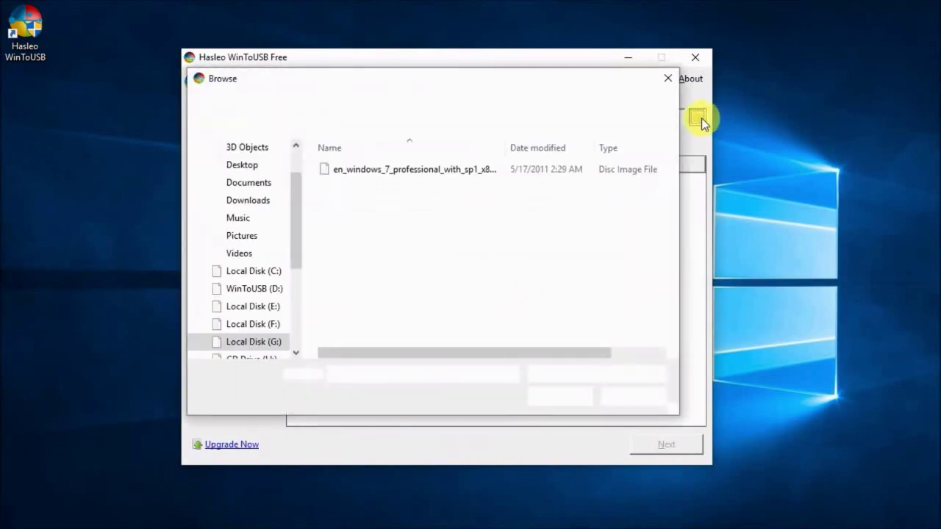
pyautogui.click(378, 171)
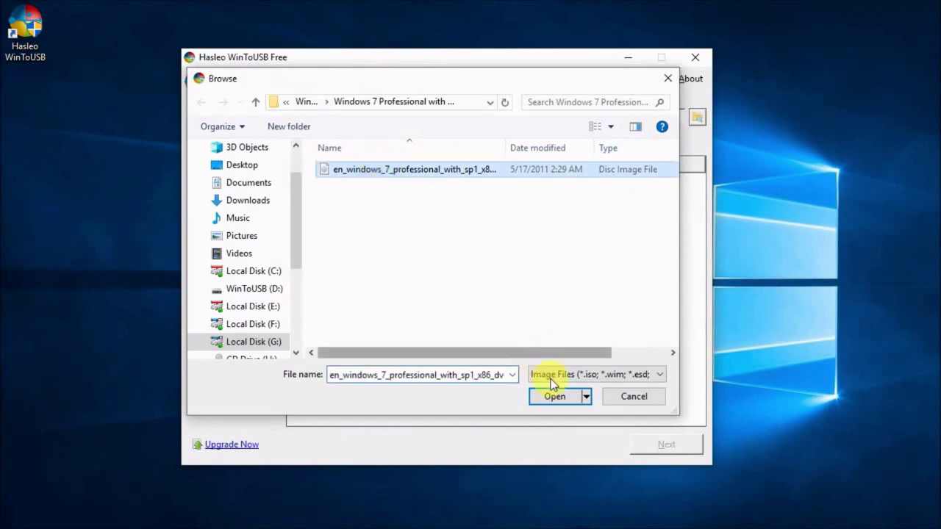
pyautogui.click(563, 399)
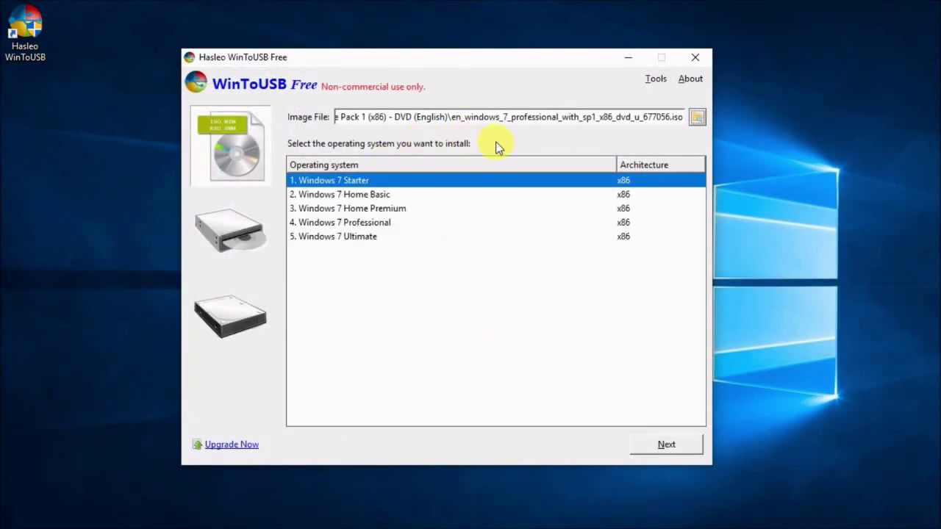
pyautogui.click(383, 222)
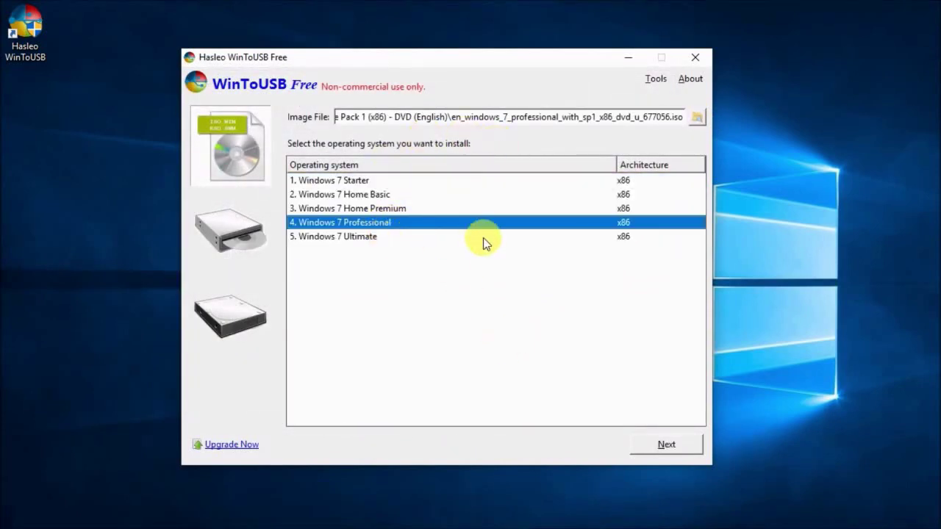
pyautogui.click(689, 450)
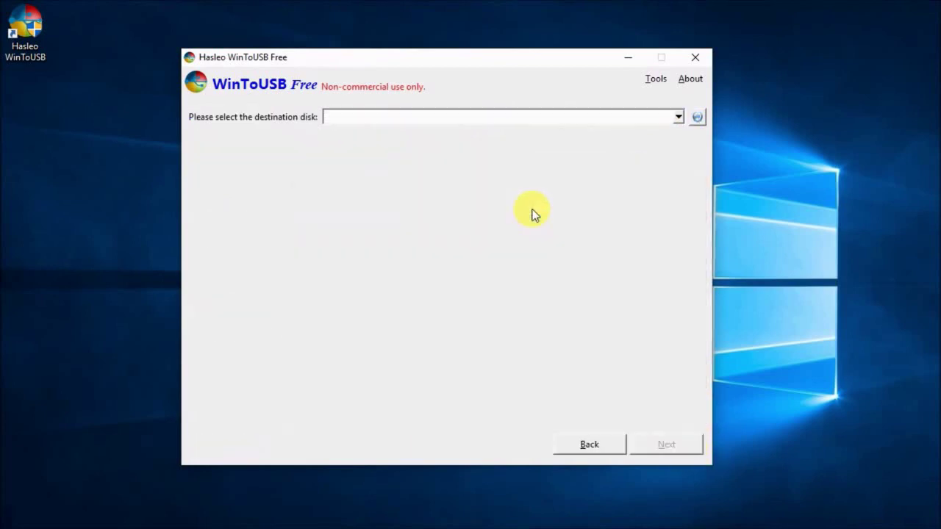
# Format the destination Disk 1: USB Flash Disk as MBR for BIOS and start the Windows installation in Legacy mode.
pyautogui.click(678, 119)
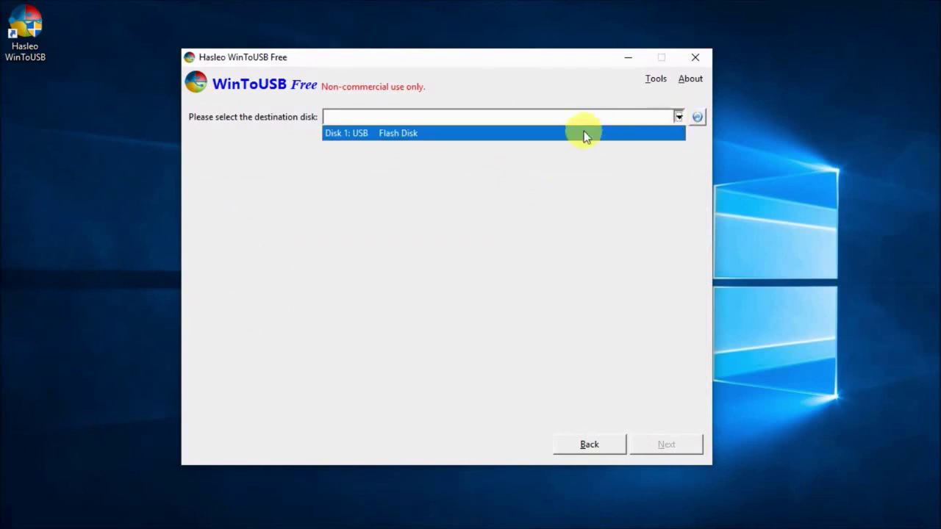
pyautogui.click(361, 136)
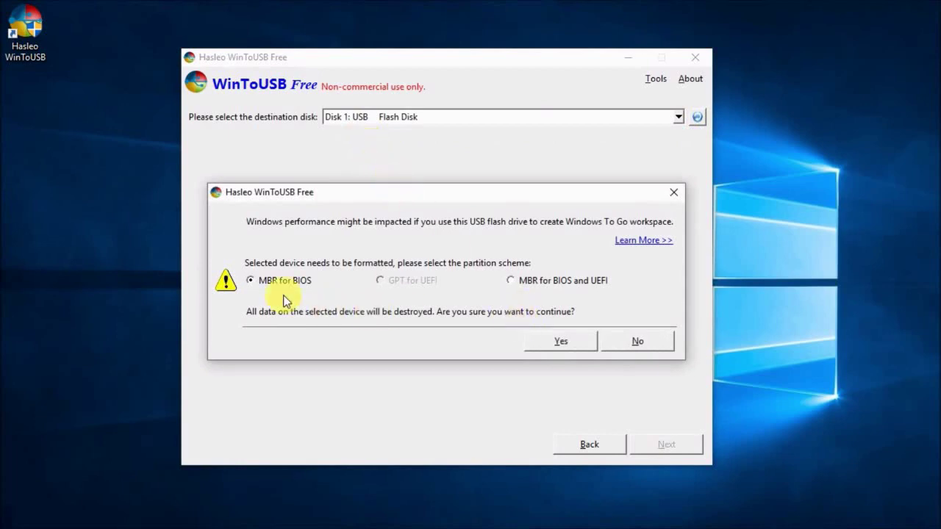
pyautogui.click(577, 343)
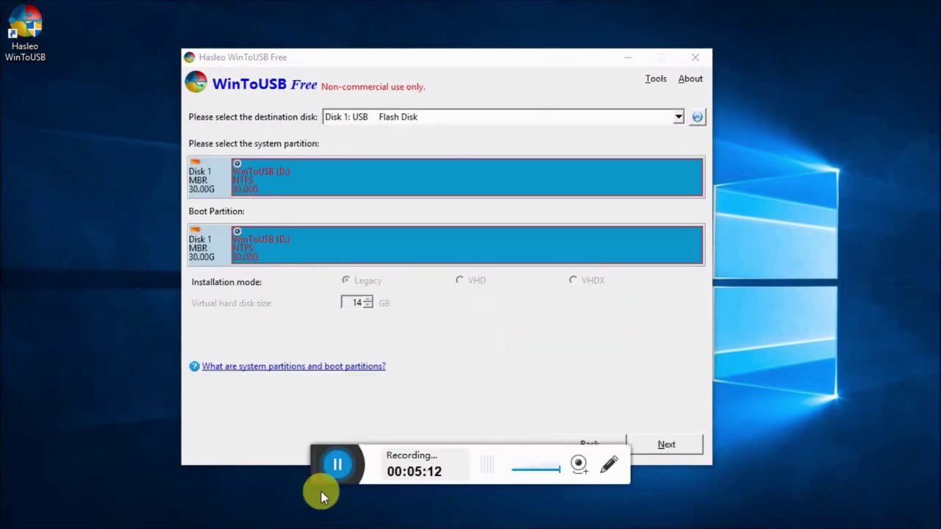
pyautogui.moveTo(326, 459); pyautogui.dragTo(118, 528)
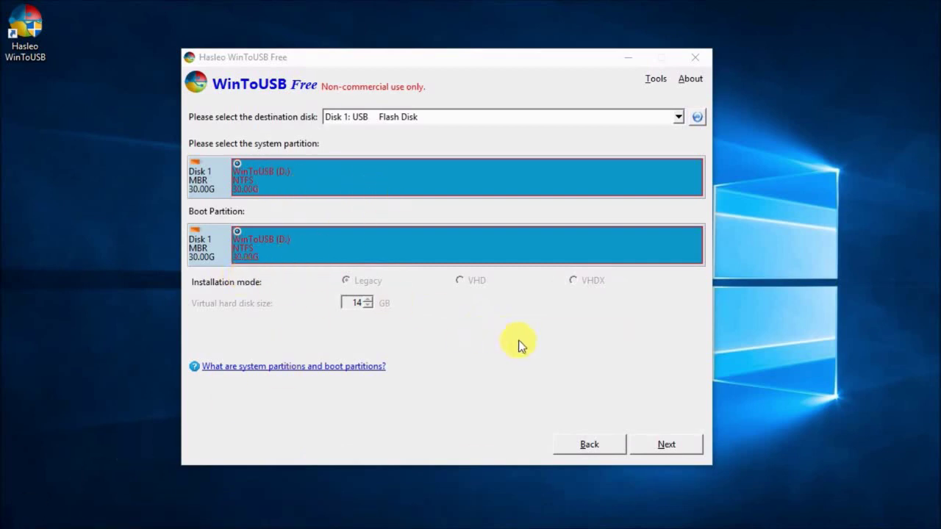
pyautogui.click(665, 444)
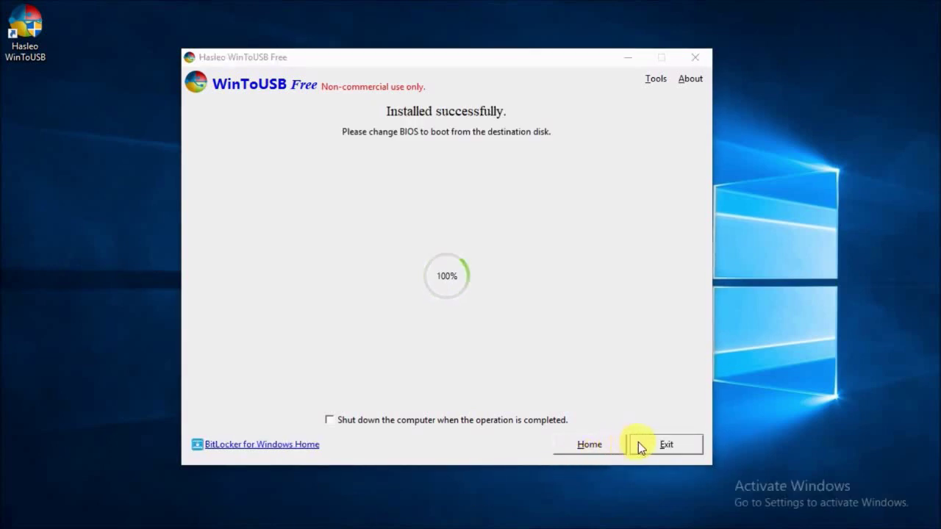
# Return to the WinToUSB home page and close the program.
pyautogui.click(638, 444)
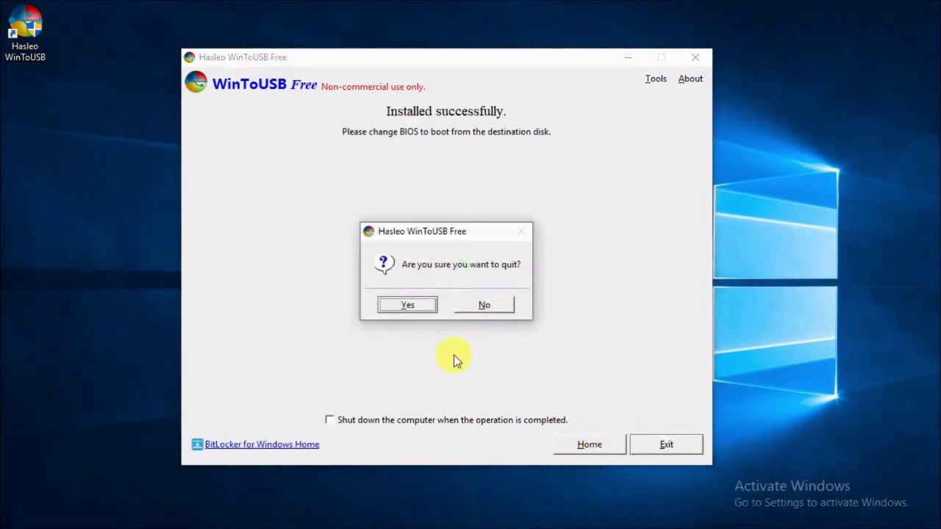
pyautogui.click(485, 306)
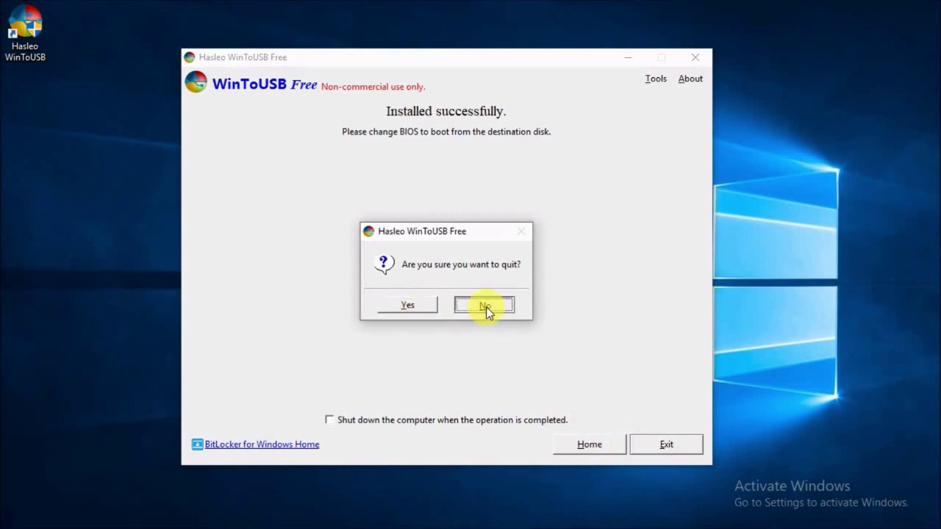
pyautogui.click(603, 441)
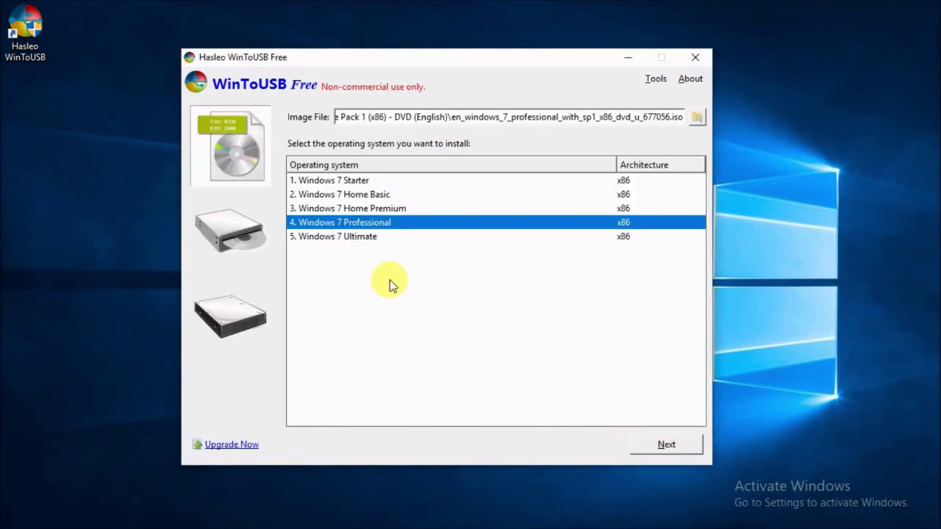
pyautogui.click(696, 56)
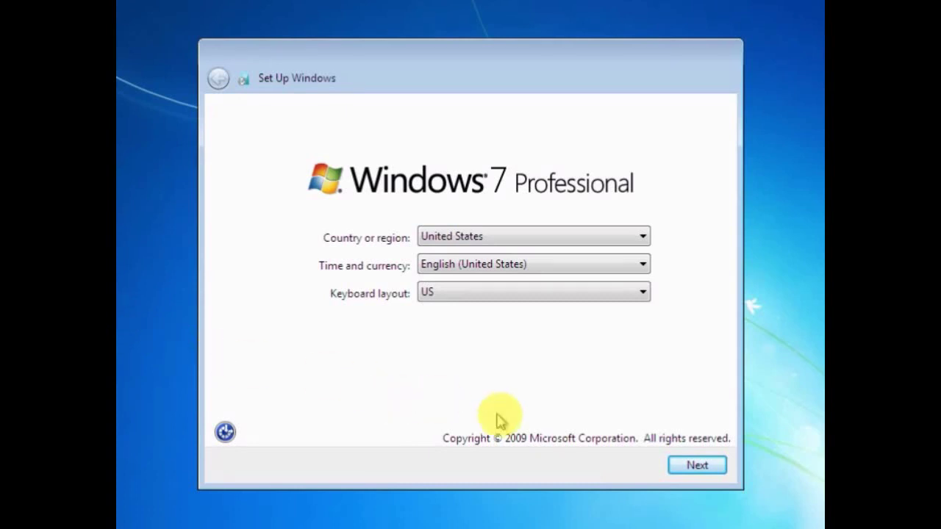
# In Windows 7 setup, keep the United States, English (United States) and US keyboard settings and set the user name to adminIt.
pyautogui.click(695, 466)
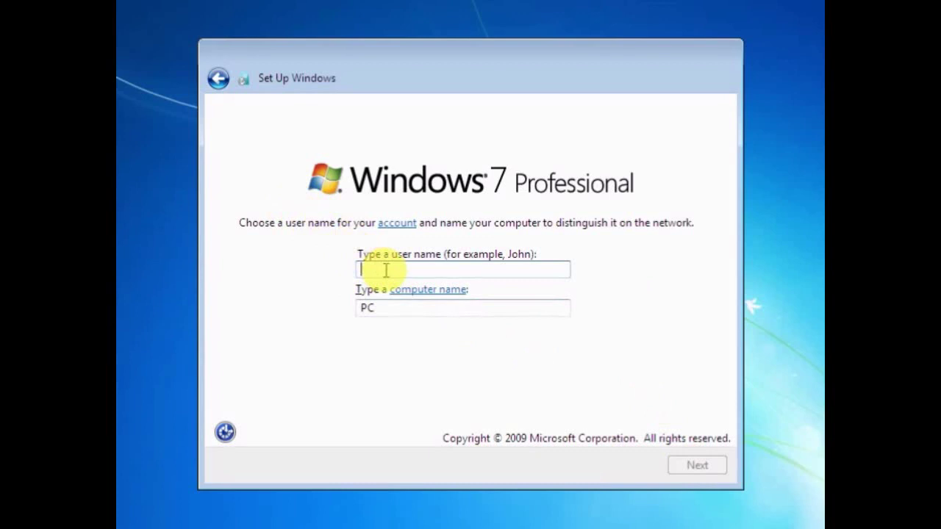
pyautogui.write('ad')
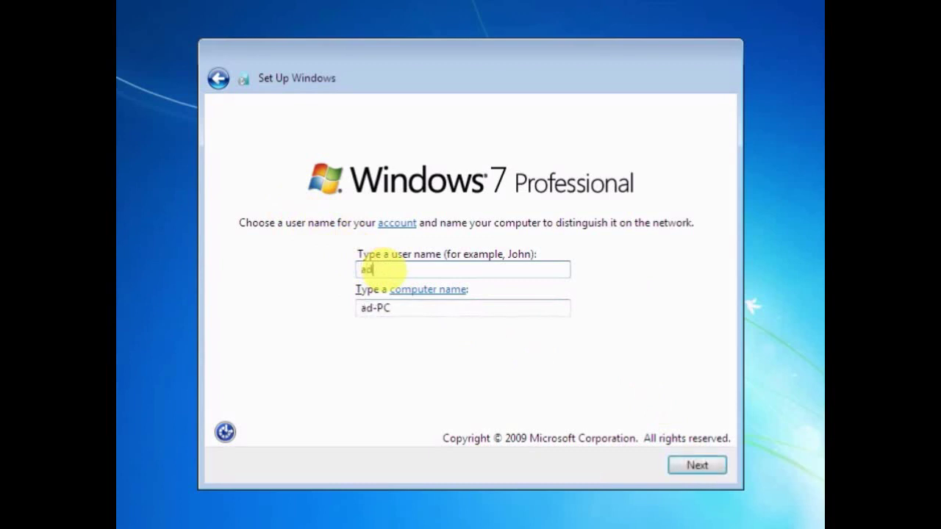
pyautogui.write('min')
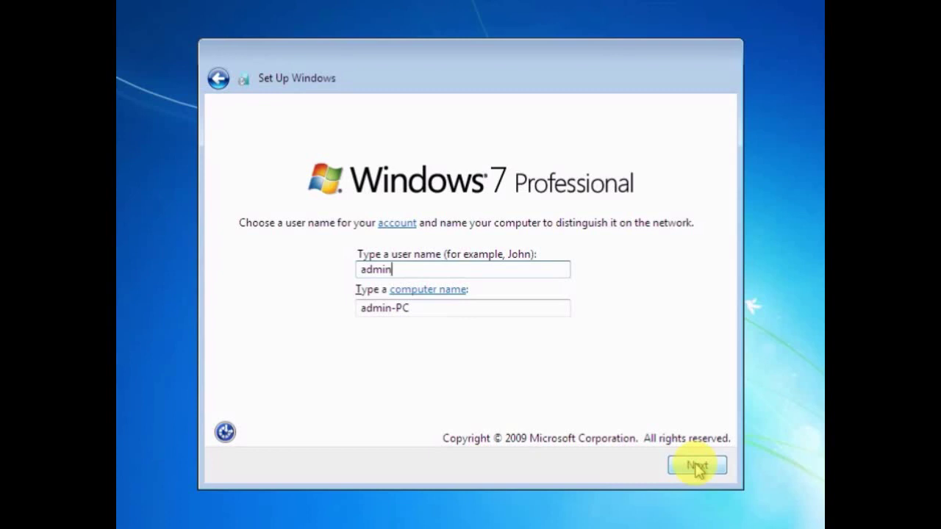
pyautogui.write('It')
pyautogui.click(704, 469)
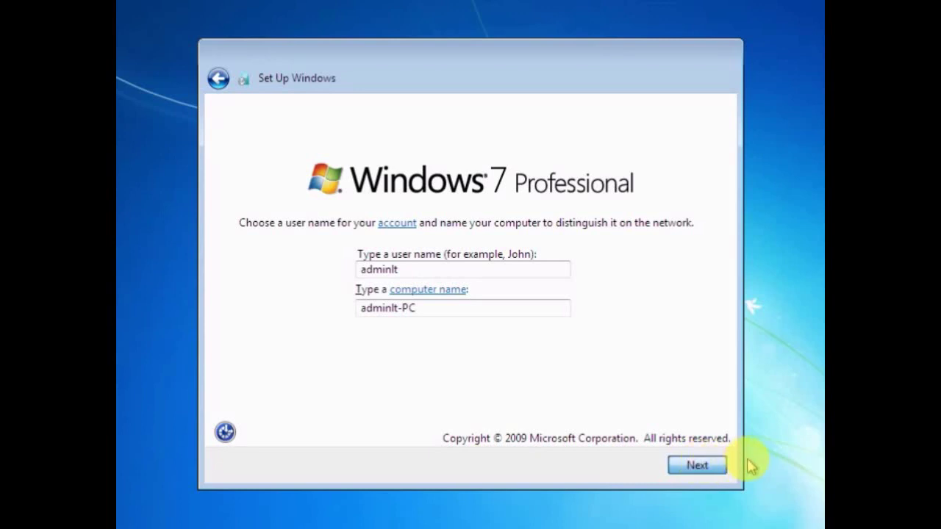
pyautogui.press('Return')
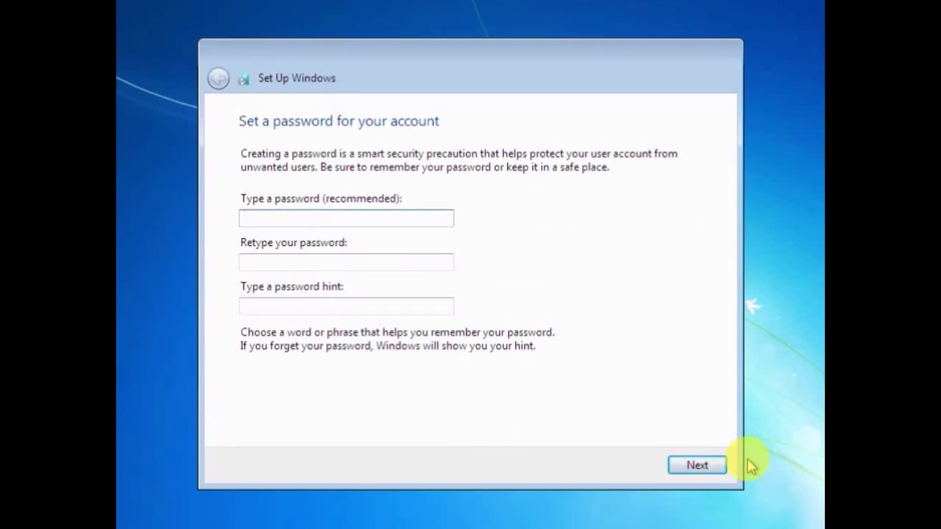
# Continue without an account password and accept the Windows 7 license terms.
pyautogui.click(698, 466)
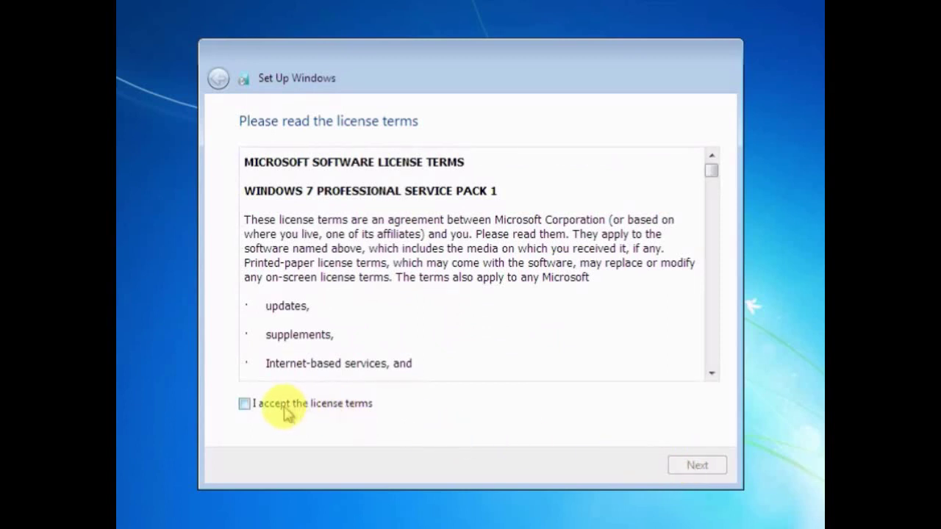
pyautogui.click(244, 404)
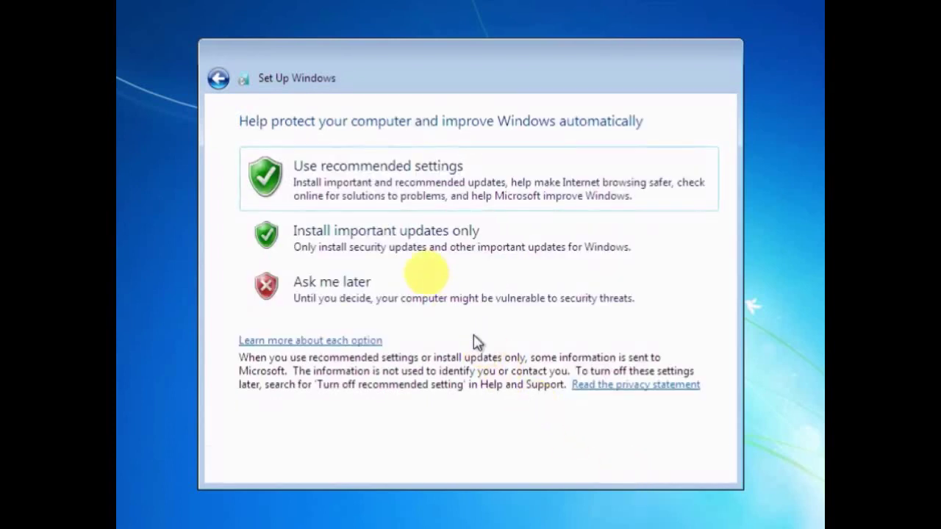
# Use the recommended protection settings and confirm the time zone (UTC-08:00) Pacific Time (US & Canada).
pyautogui.click(376, 197)
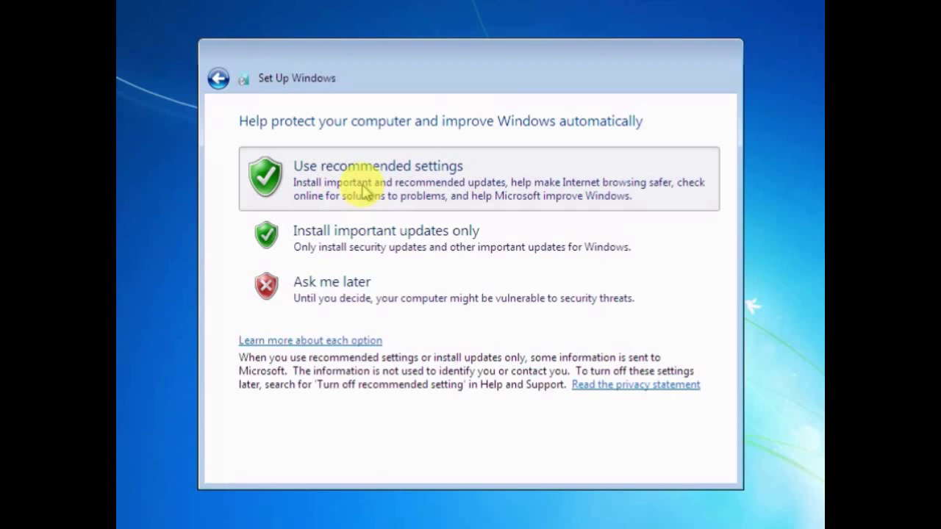
pyautogui.click(364, 189)
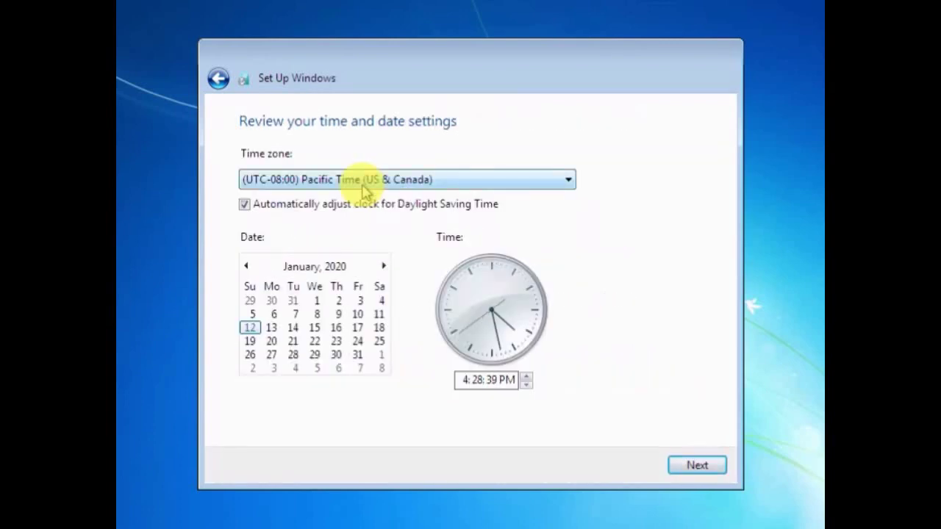
pyautogui.click(362, 186)
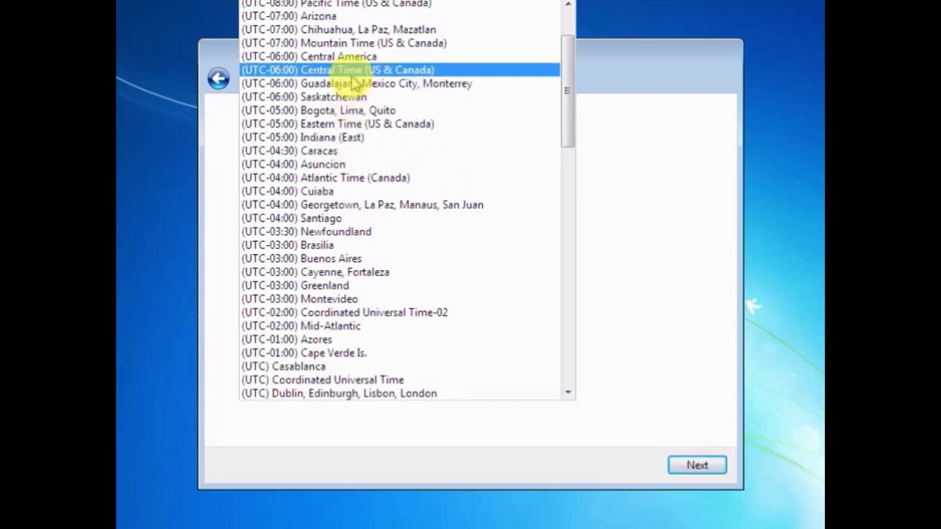
pyautogui.click(353, 6)
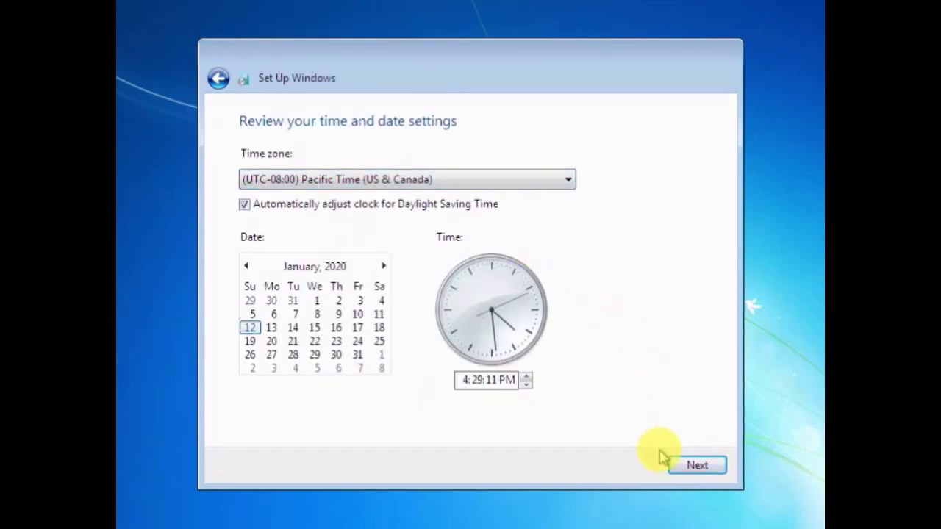
pyautogui.click(695, 469)
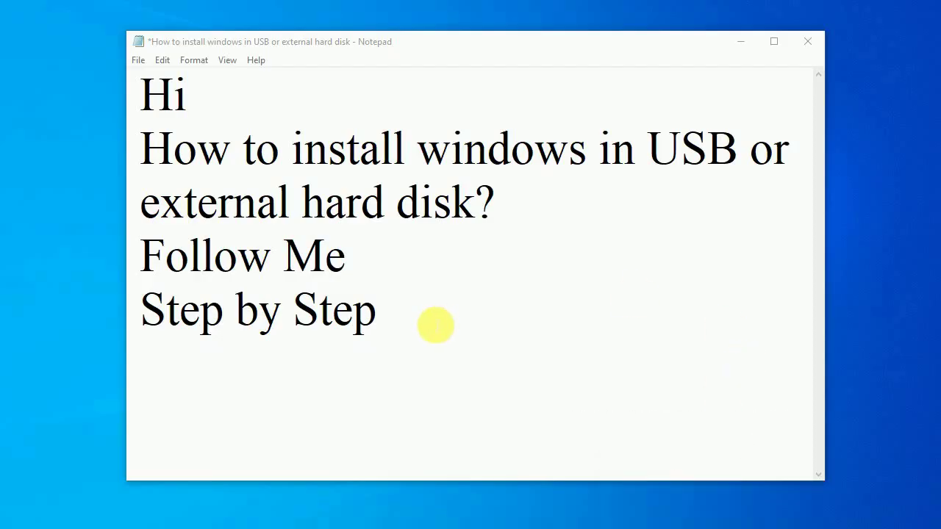
# In the Notepad document, leave a blank line below "Step by Step" and add the line "Thank You".
pyautogui.click(388, 364)
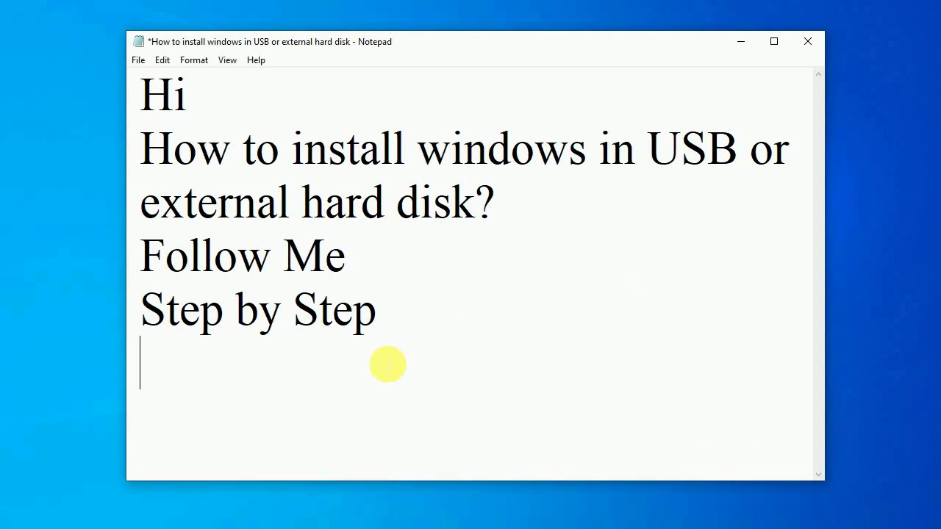
pyautogui.press('Return')
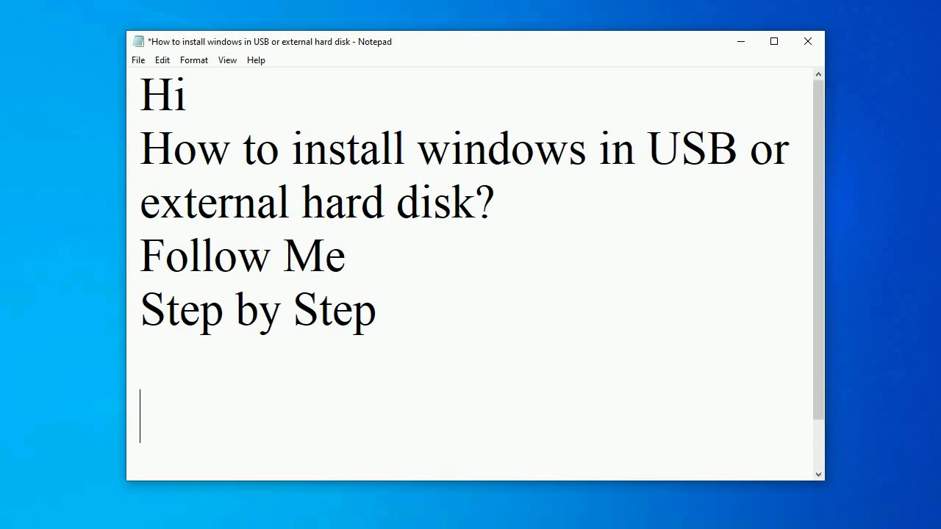
pyautogui.write('Tha')
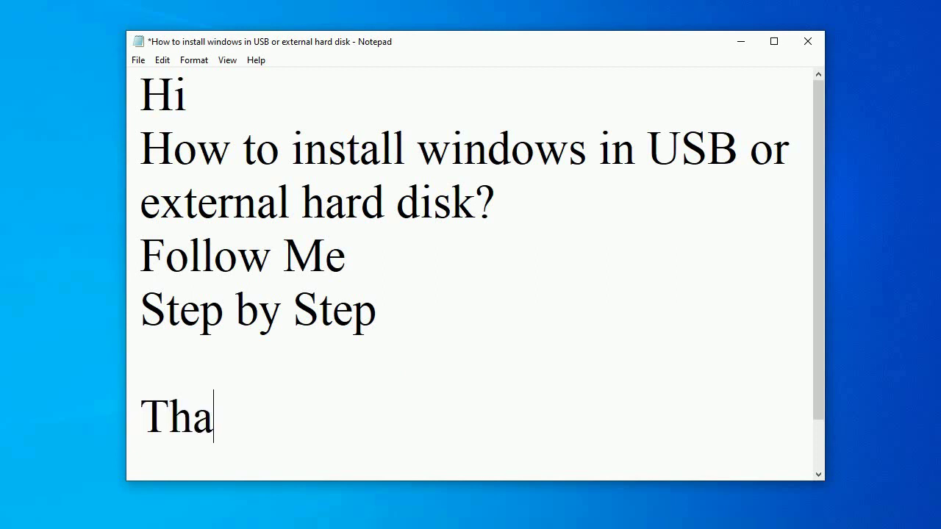
pyautogui.write('nk You')
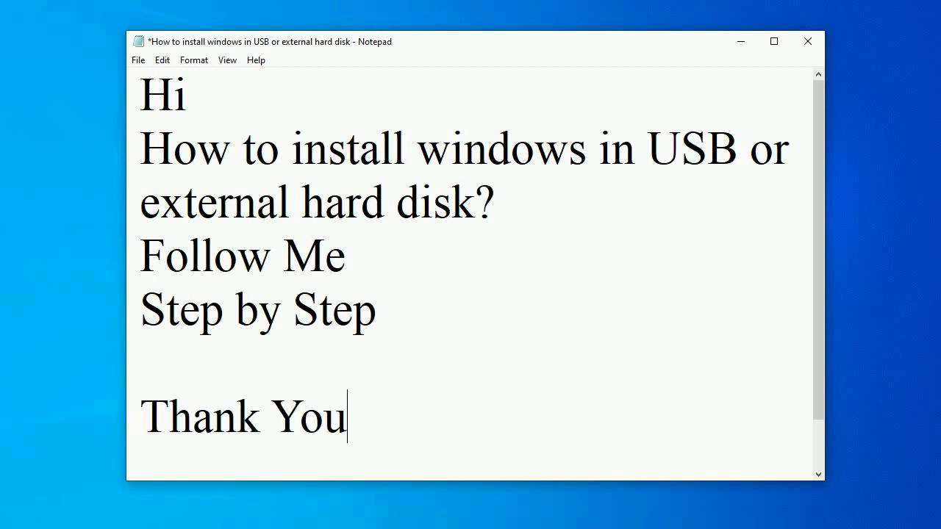
# Add the line "Please Subscribe My Channel" directly below "Thank You".
pyautogui.press('Return')
pyautogui.write('P')
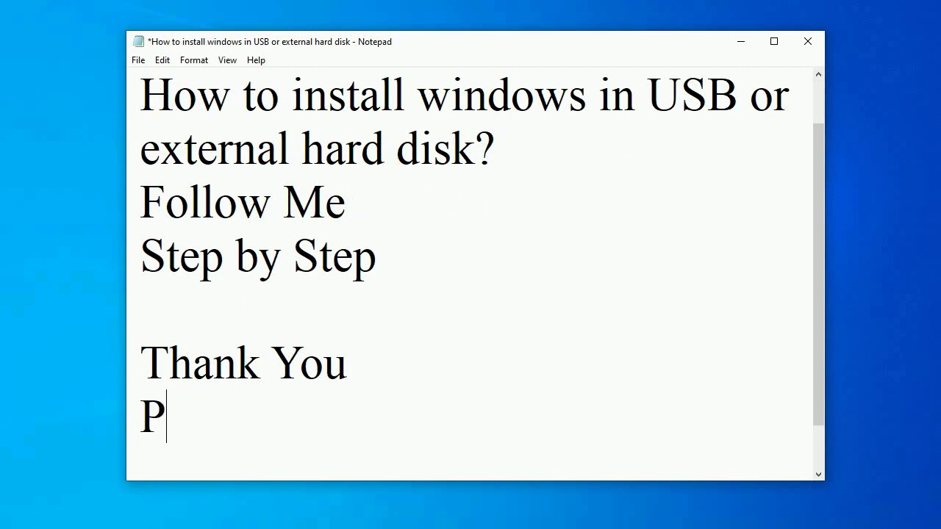
pyautogui.write('lease')
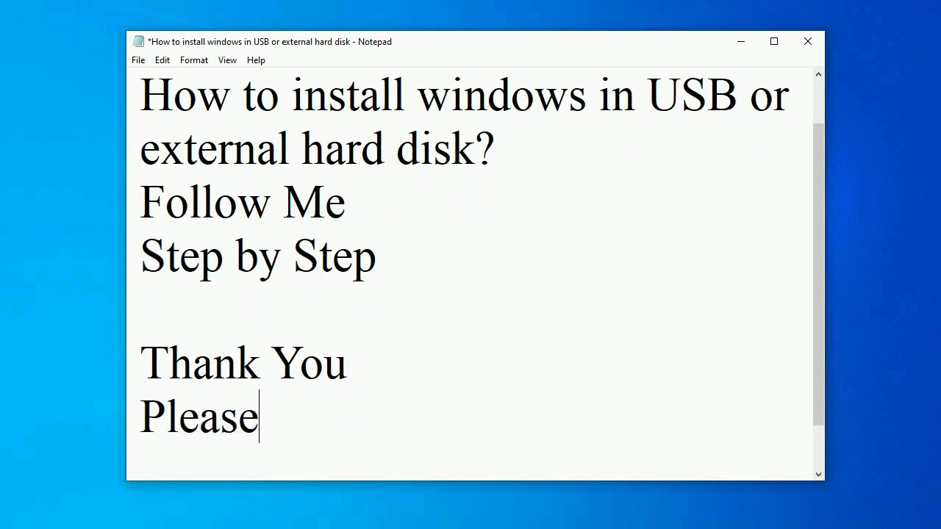
pyautogui.write(' Su')
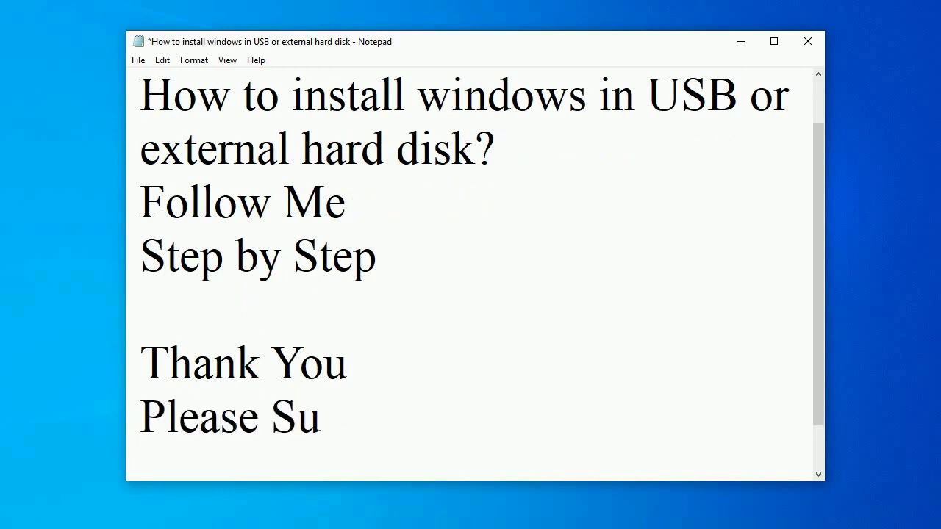
pyautogui.write('bscri')
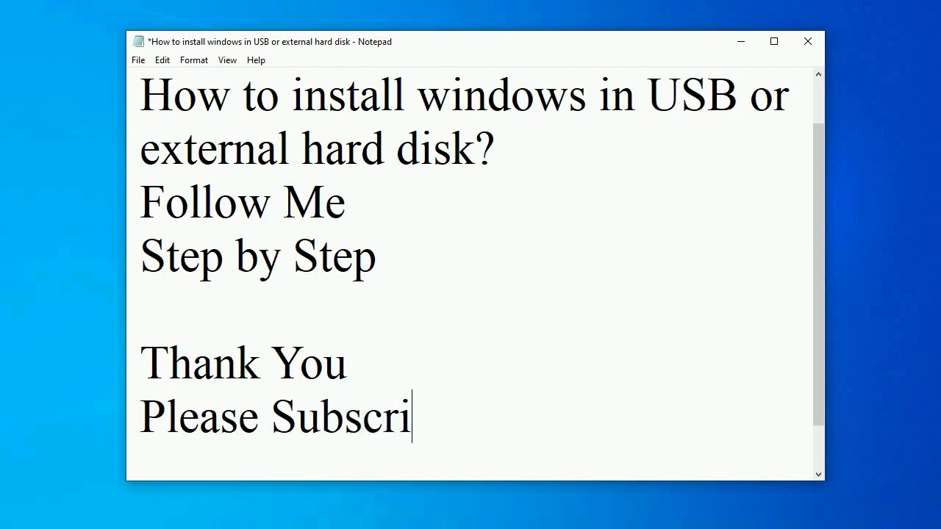
pyautogui.write('be M')
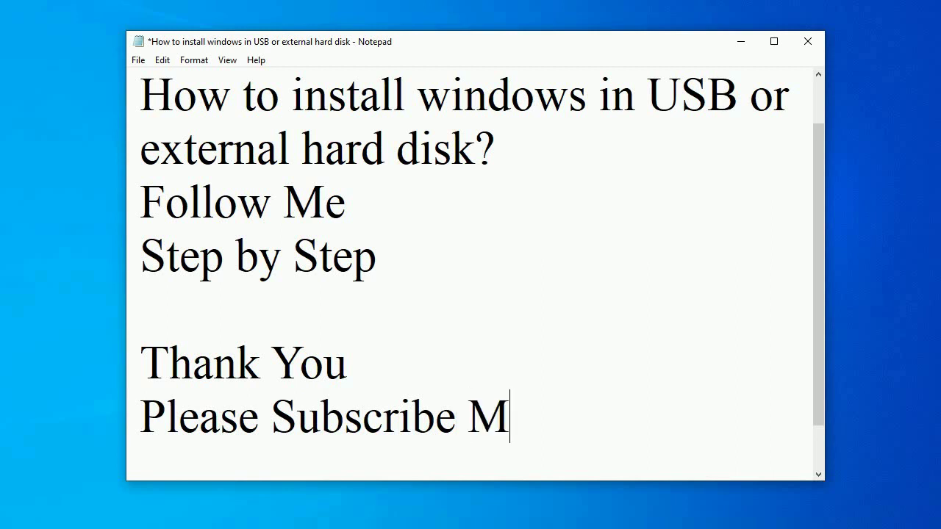
pyautogui.write('y Chaneel')
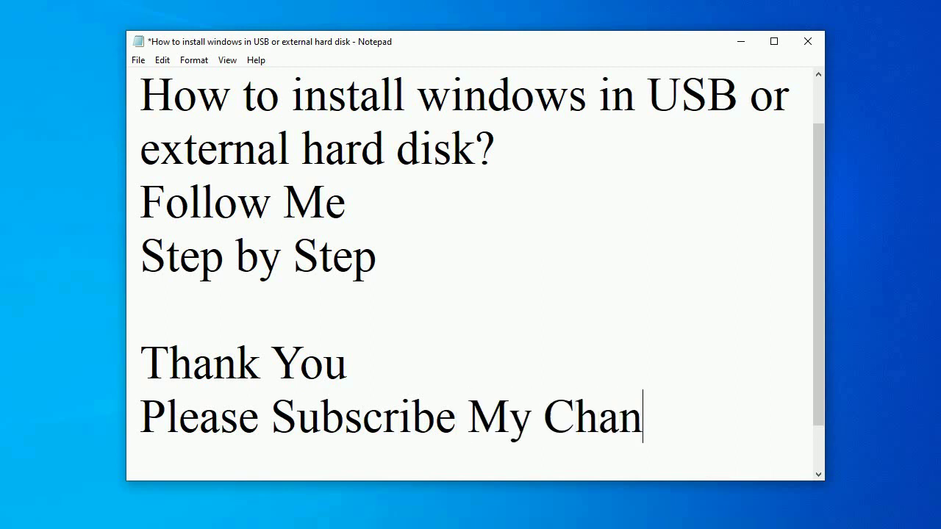
pyautogui.press('BackSpace')
pyautogui.press('BackSpace')
pyautogui.press('BackSpace')
pyautogui.write('ne;')
pyautogui.press('BackSpace')
pyautogui.write('l')
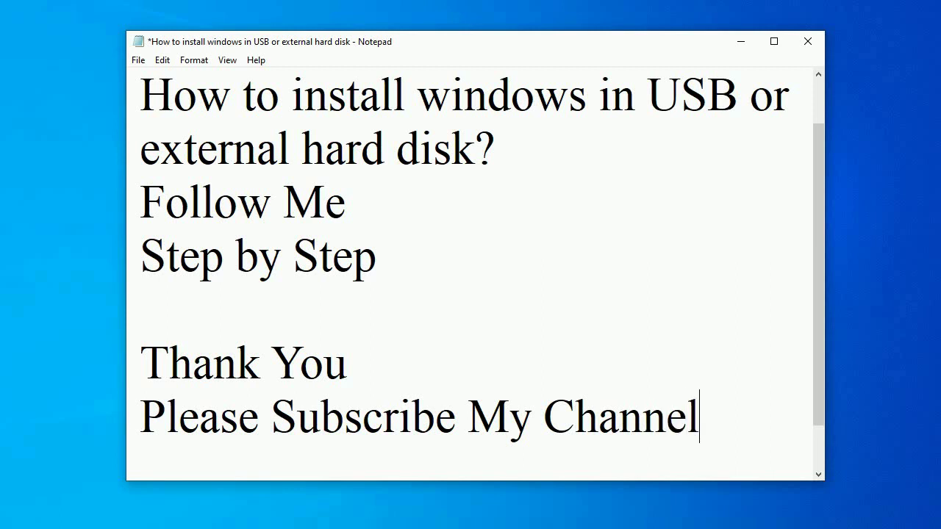